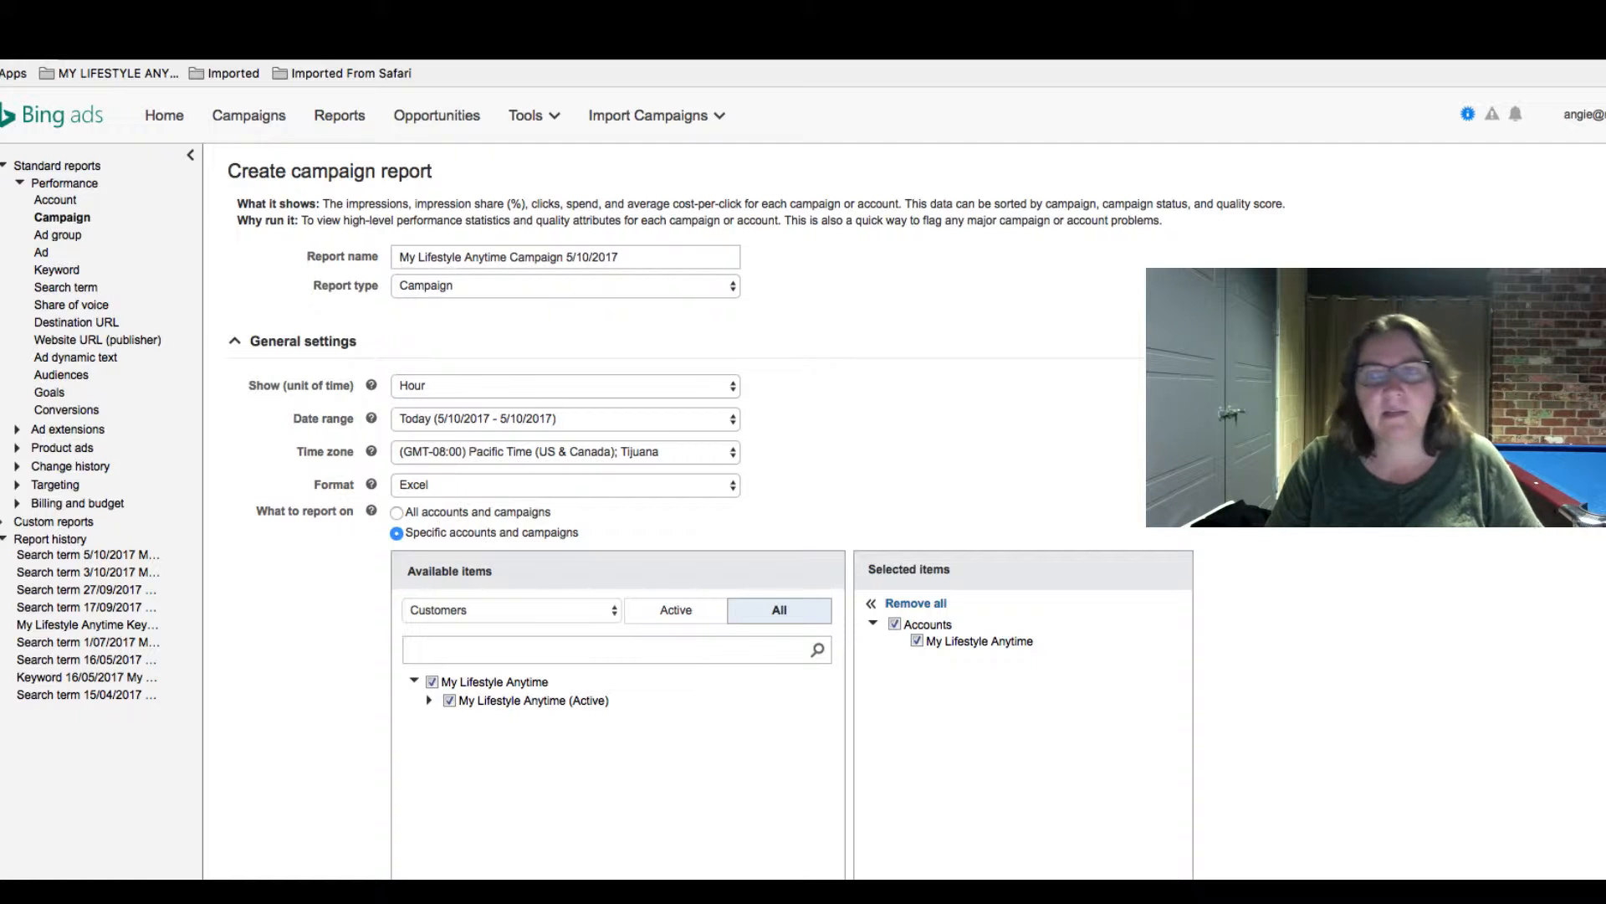
{"action": "scroll", "coordinate": [1490, 476], "scroll_direction": "up", "scroll_amount": 1}
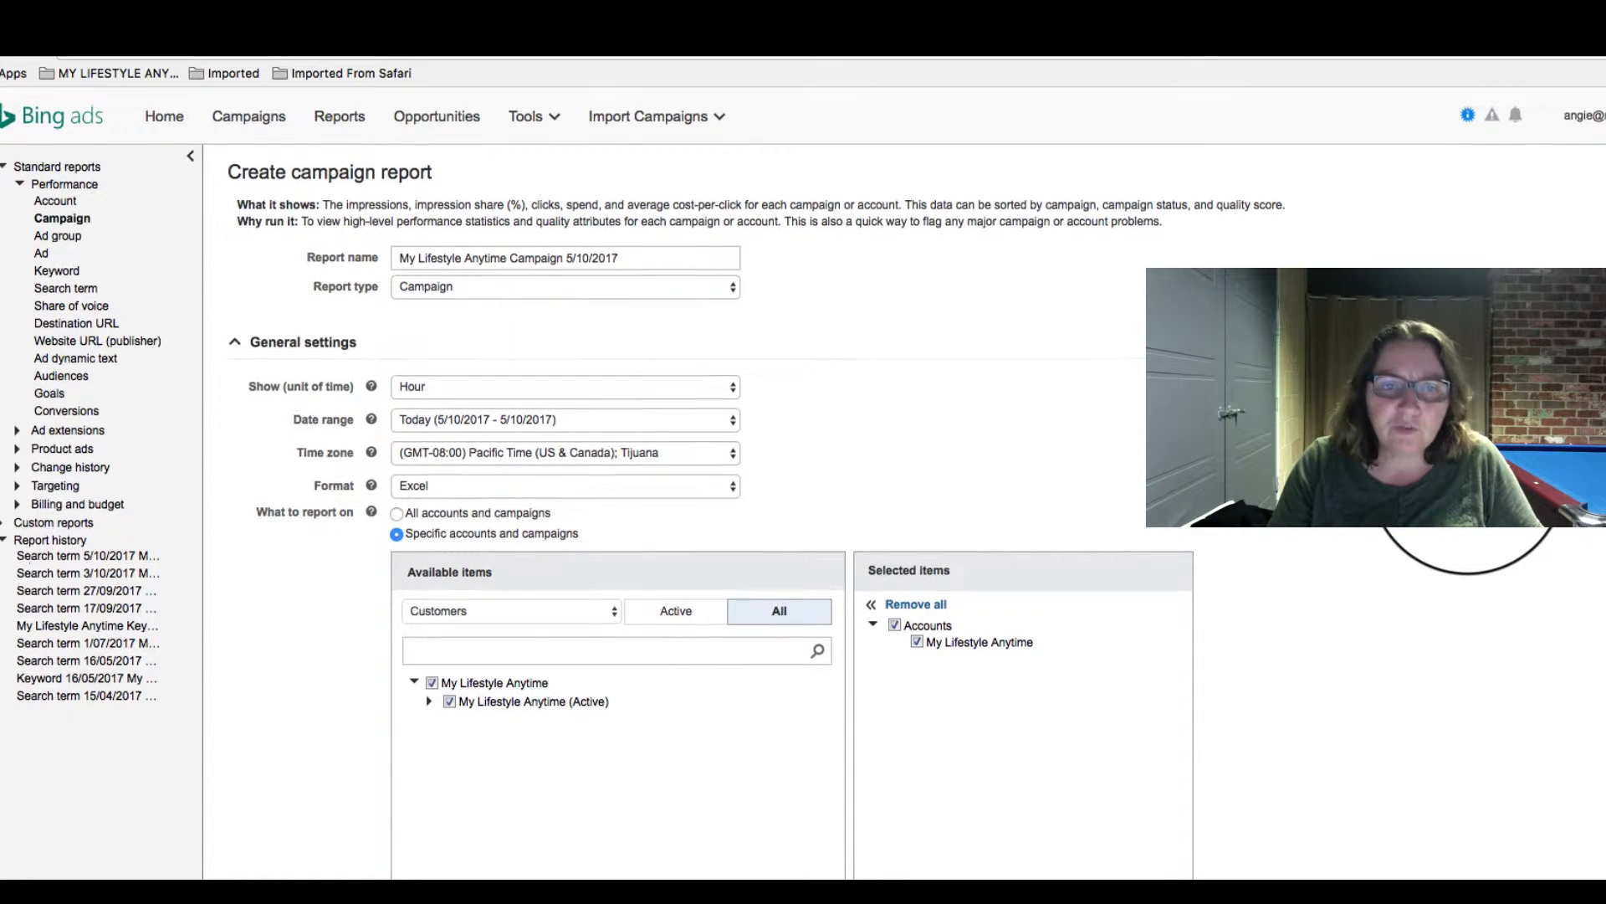
{"action": "scroll", "coordinate": [1481, 476], "scroll_direction": "down", "scroll_amount": 2}
{"action": "scroll", "coordinate": [1469, 476], "scroll_direction": "up", "scroll_amount": 2}
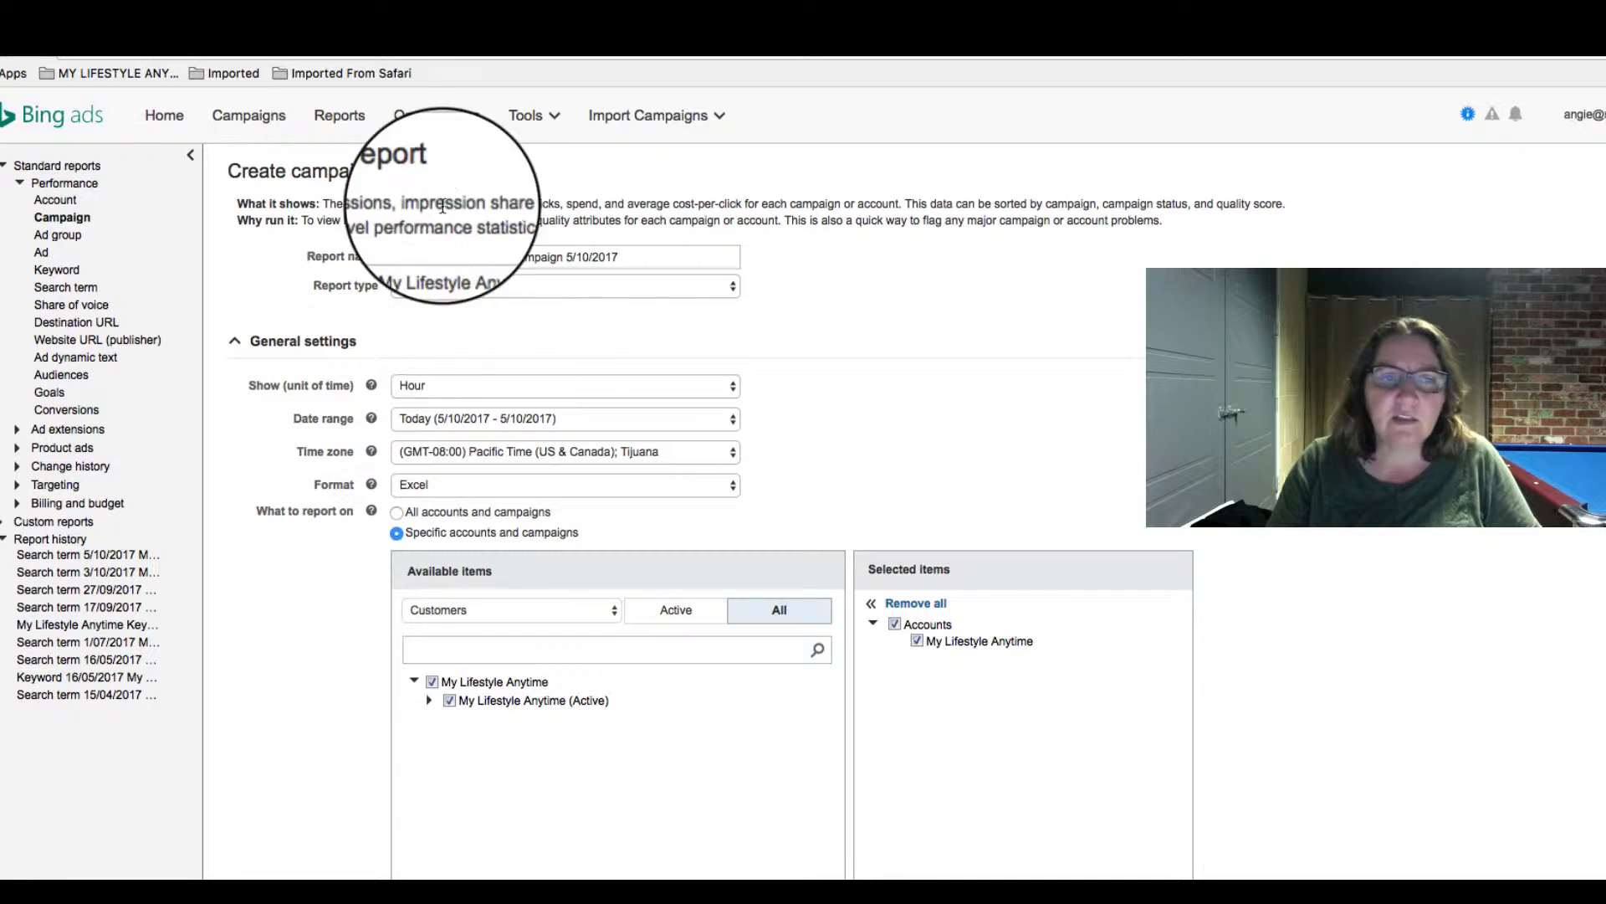
- Start a new report and set its type to Search term
{"action": "left_click", "coordinate": [330, 123]}
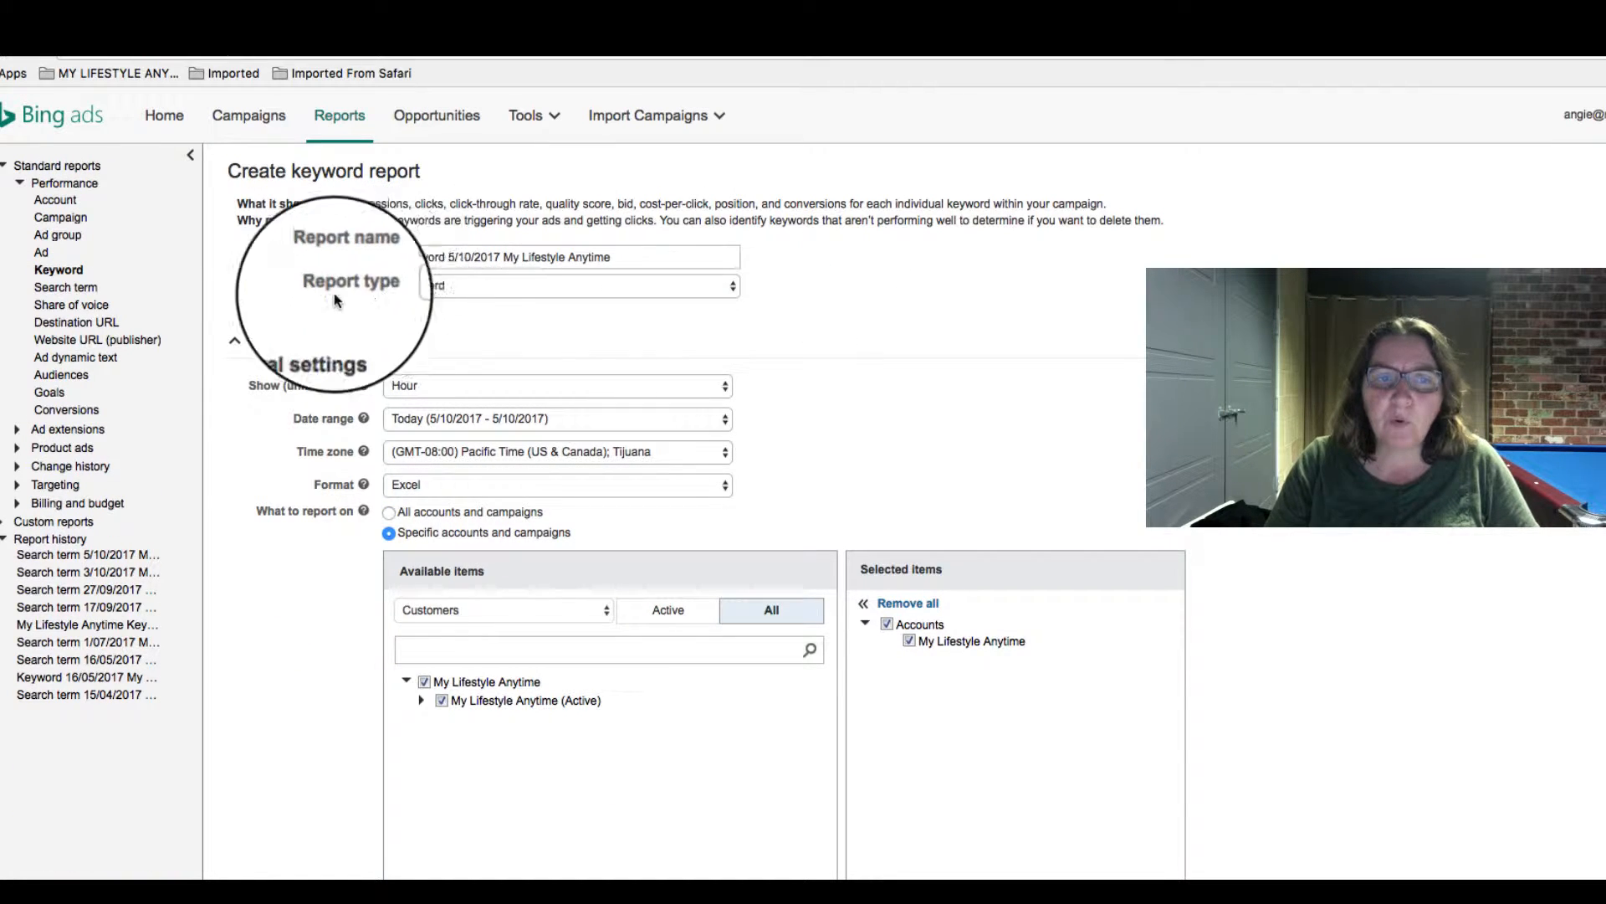
{"action": "left_click", "coordinate": [727, 287]}
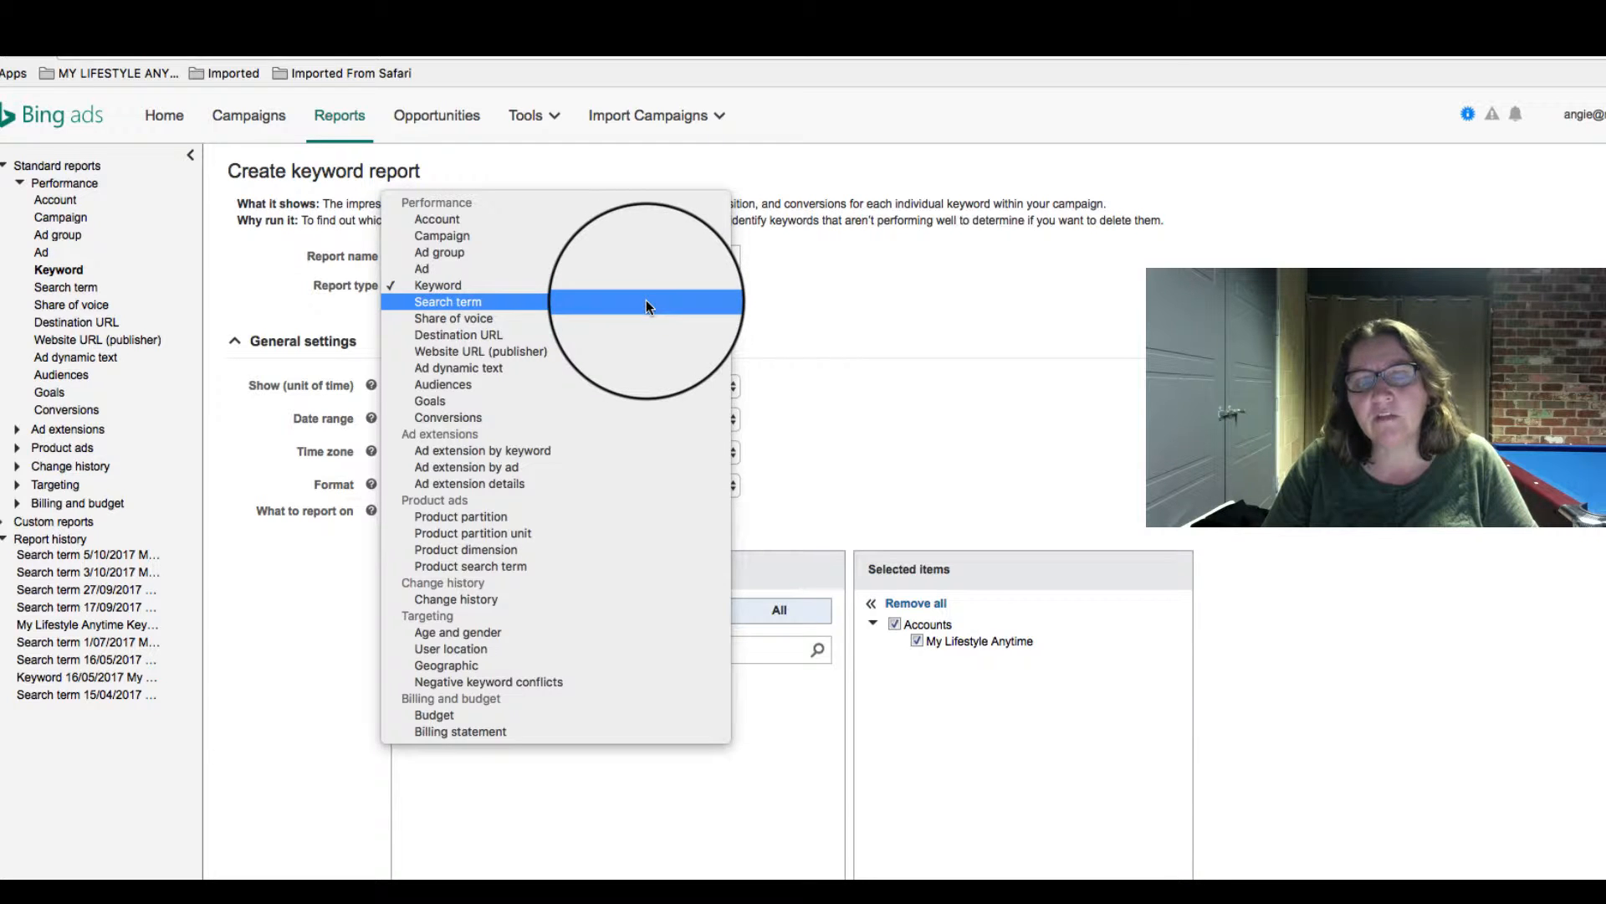
{"action": "left_click", "coordinate": [646, 300]}
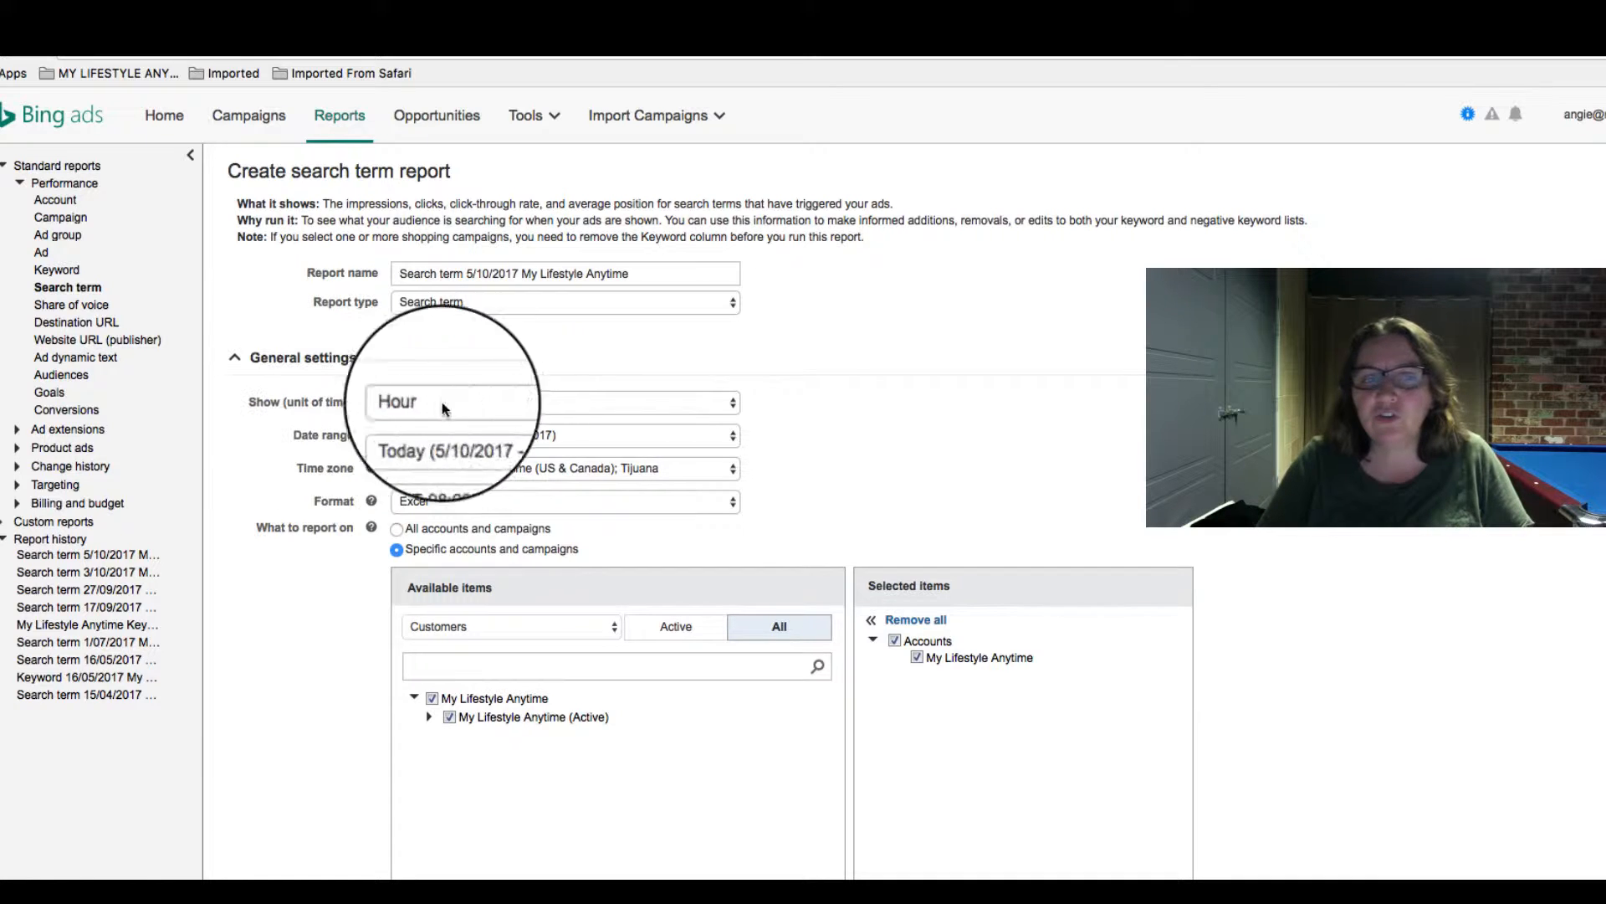
- Set the search term report's unit of time to Week and run the report
{"action": "left_click", "coordinate": [712, 403]}
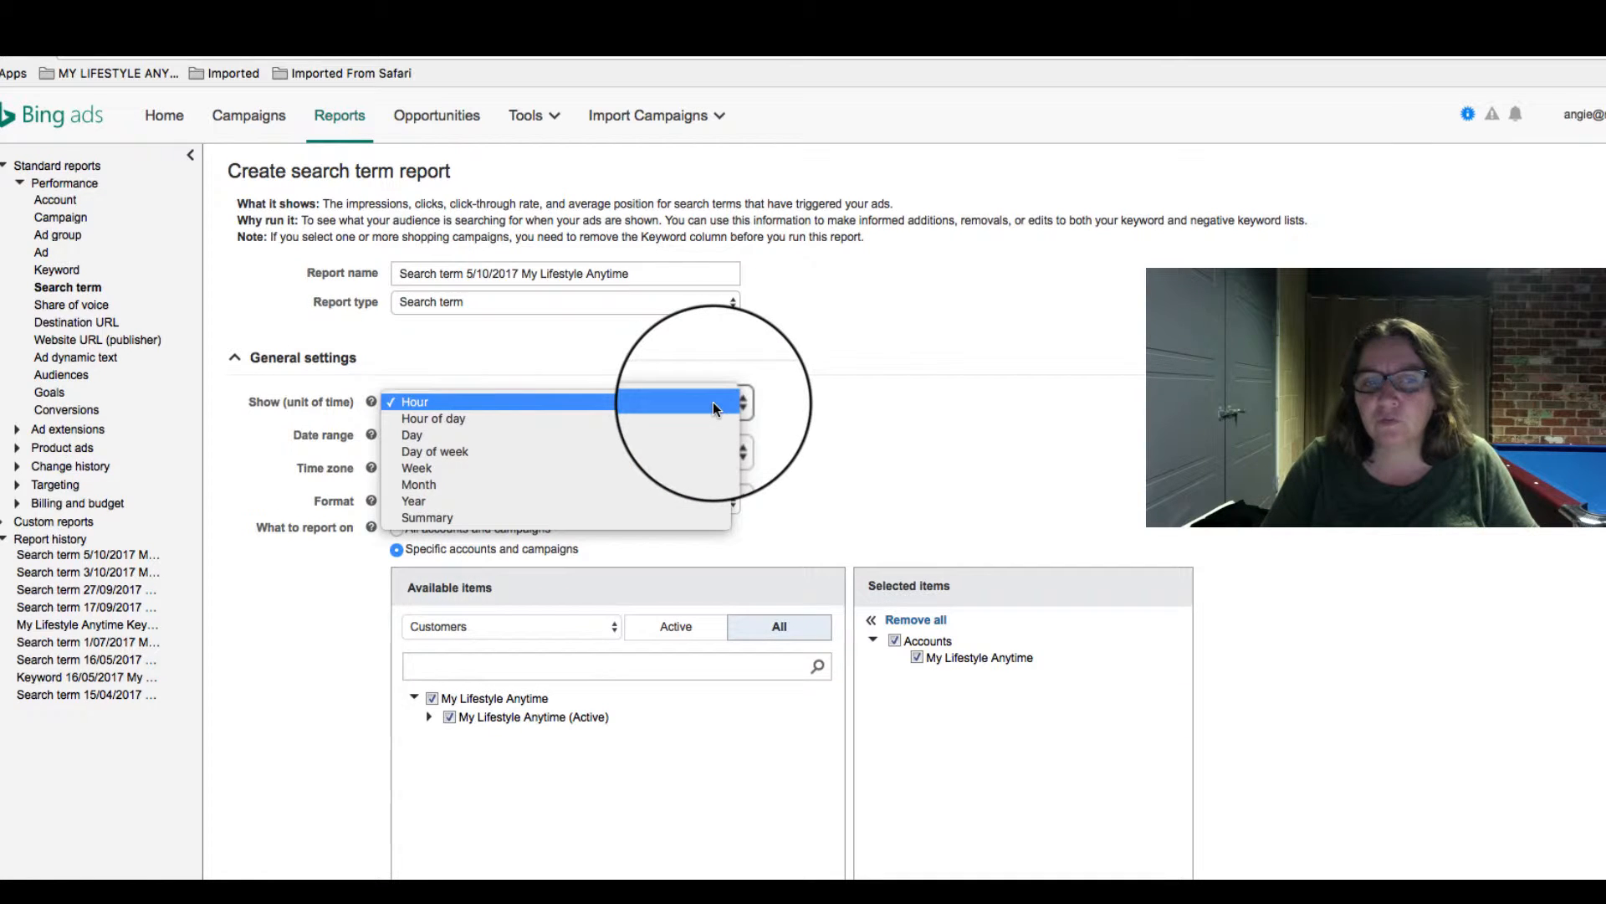
{"action": "left_click", "coordinate": [702, 474]}
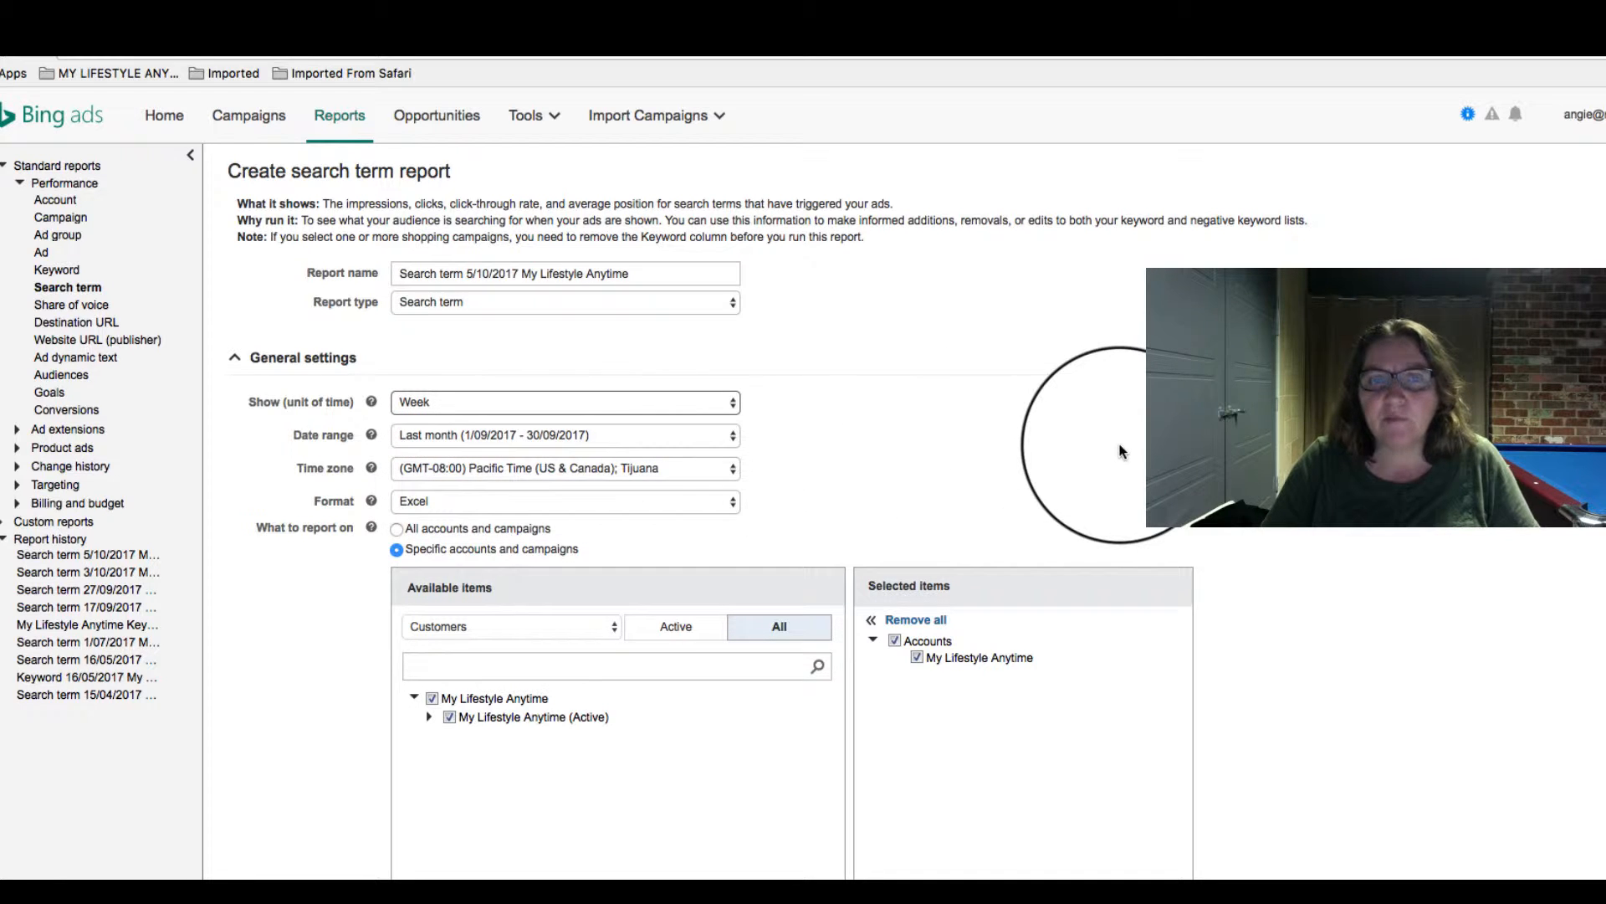
{"action": "scroll", "coordinate": [1543, 595], "scroll_direction": "down", "scroll_amount": 5}
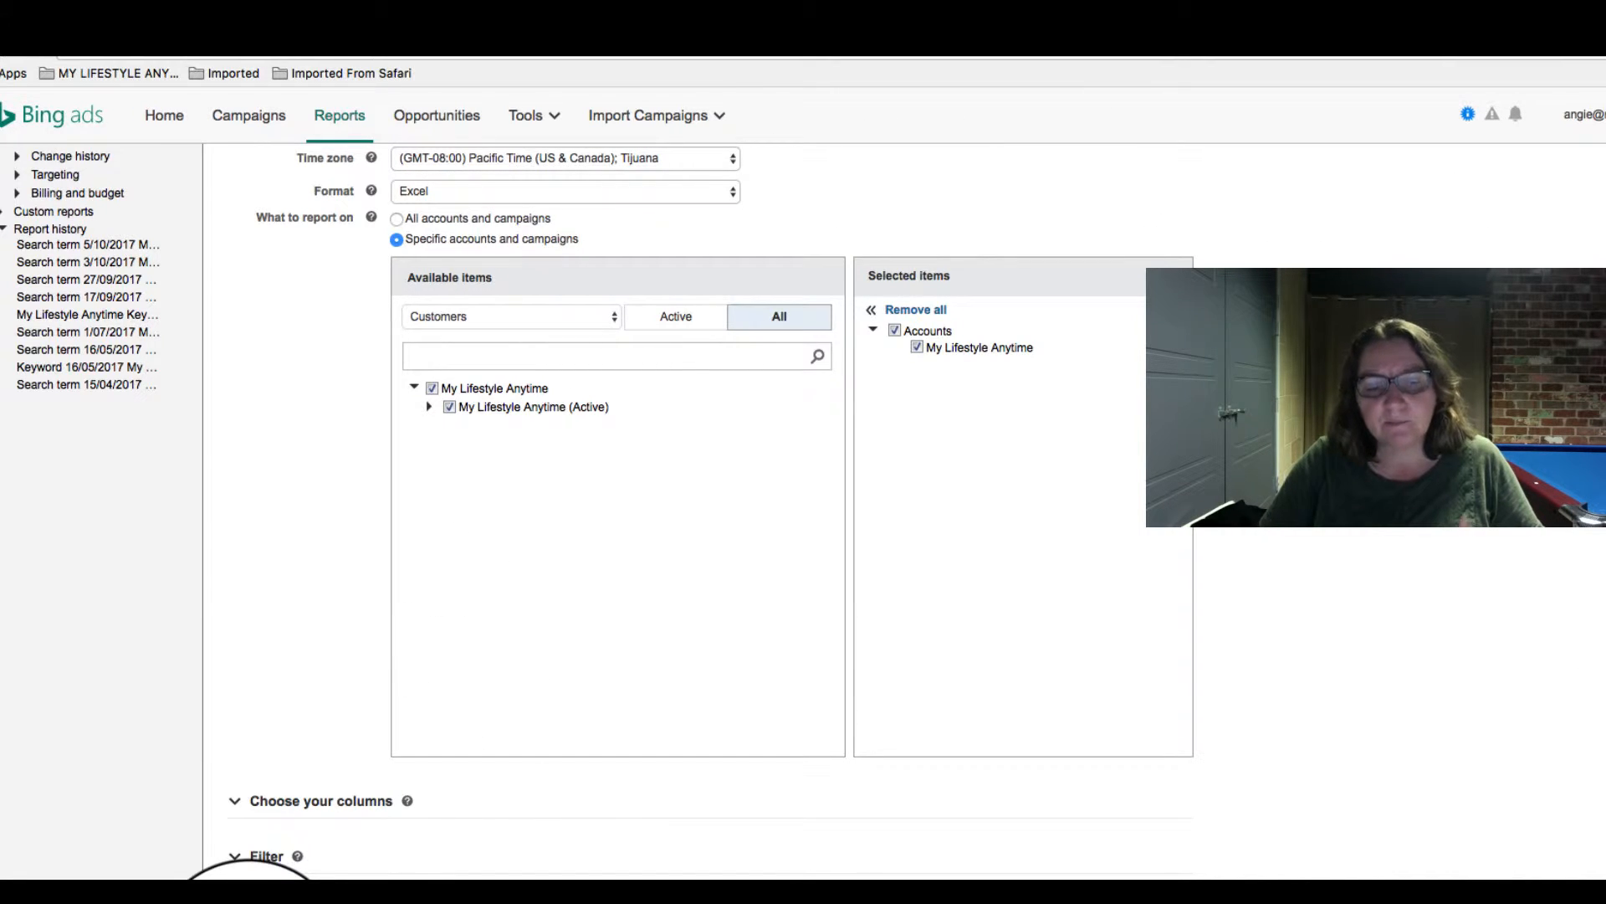
{"action": "left_click", "coordinate": [249, 903]}
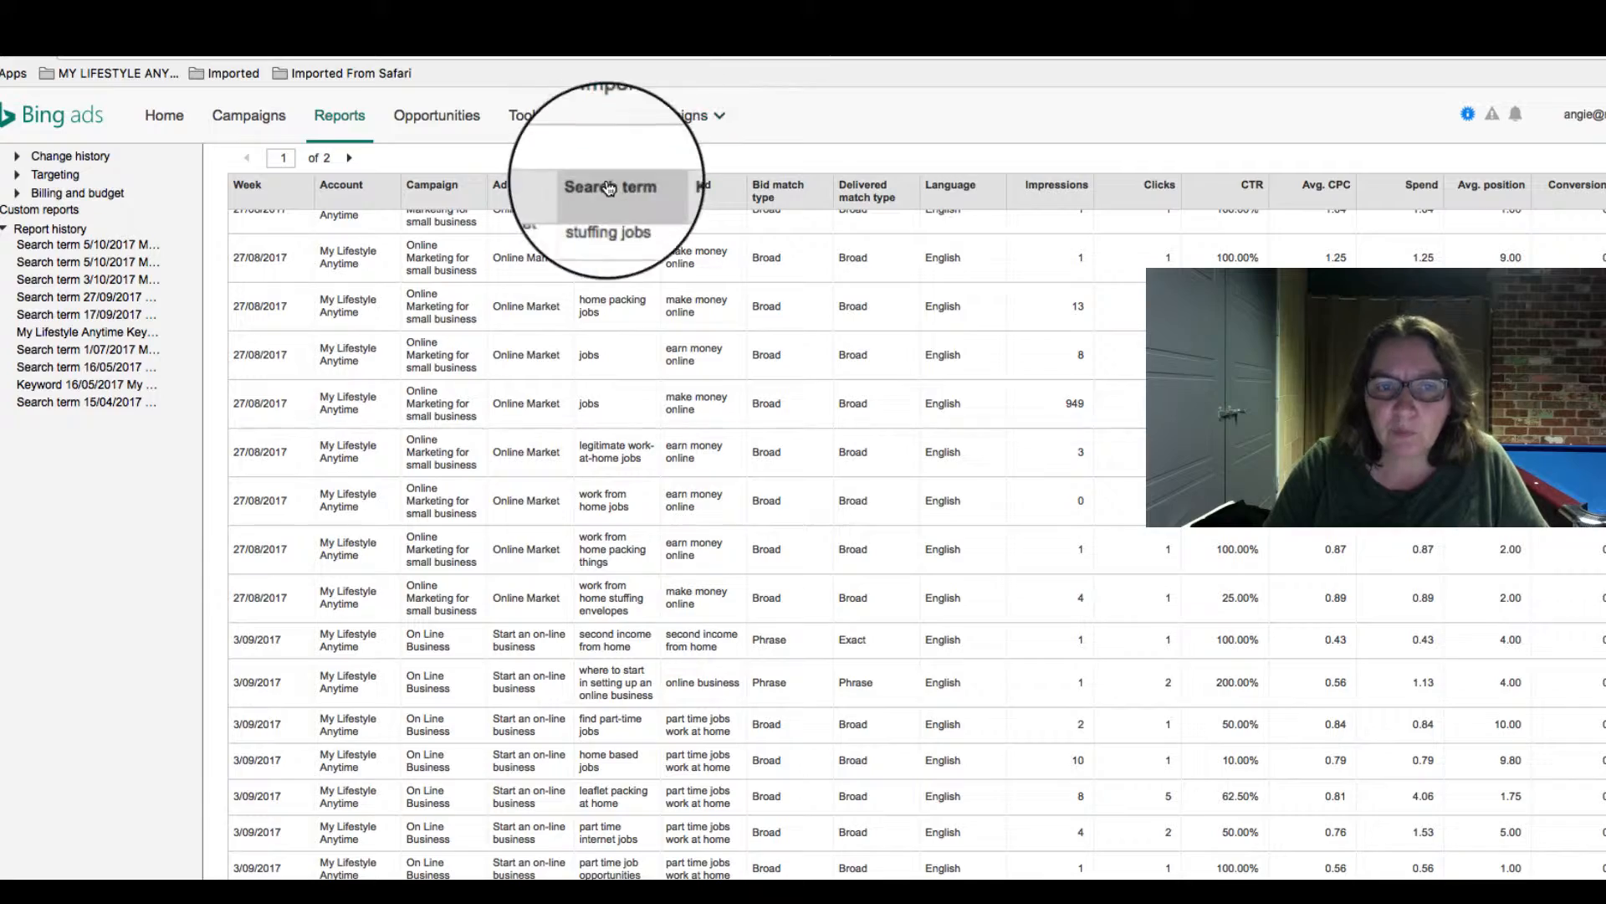
- Examine the report's search terms beside their matching keywords for searches irrelevant to the business
{"action": "scroll", "coordinate": [616, 404], "scroll_direction": "down", "scroll_amount": 5}
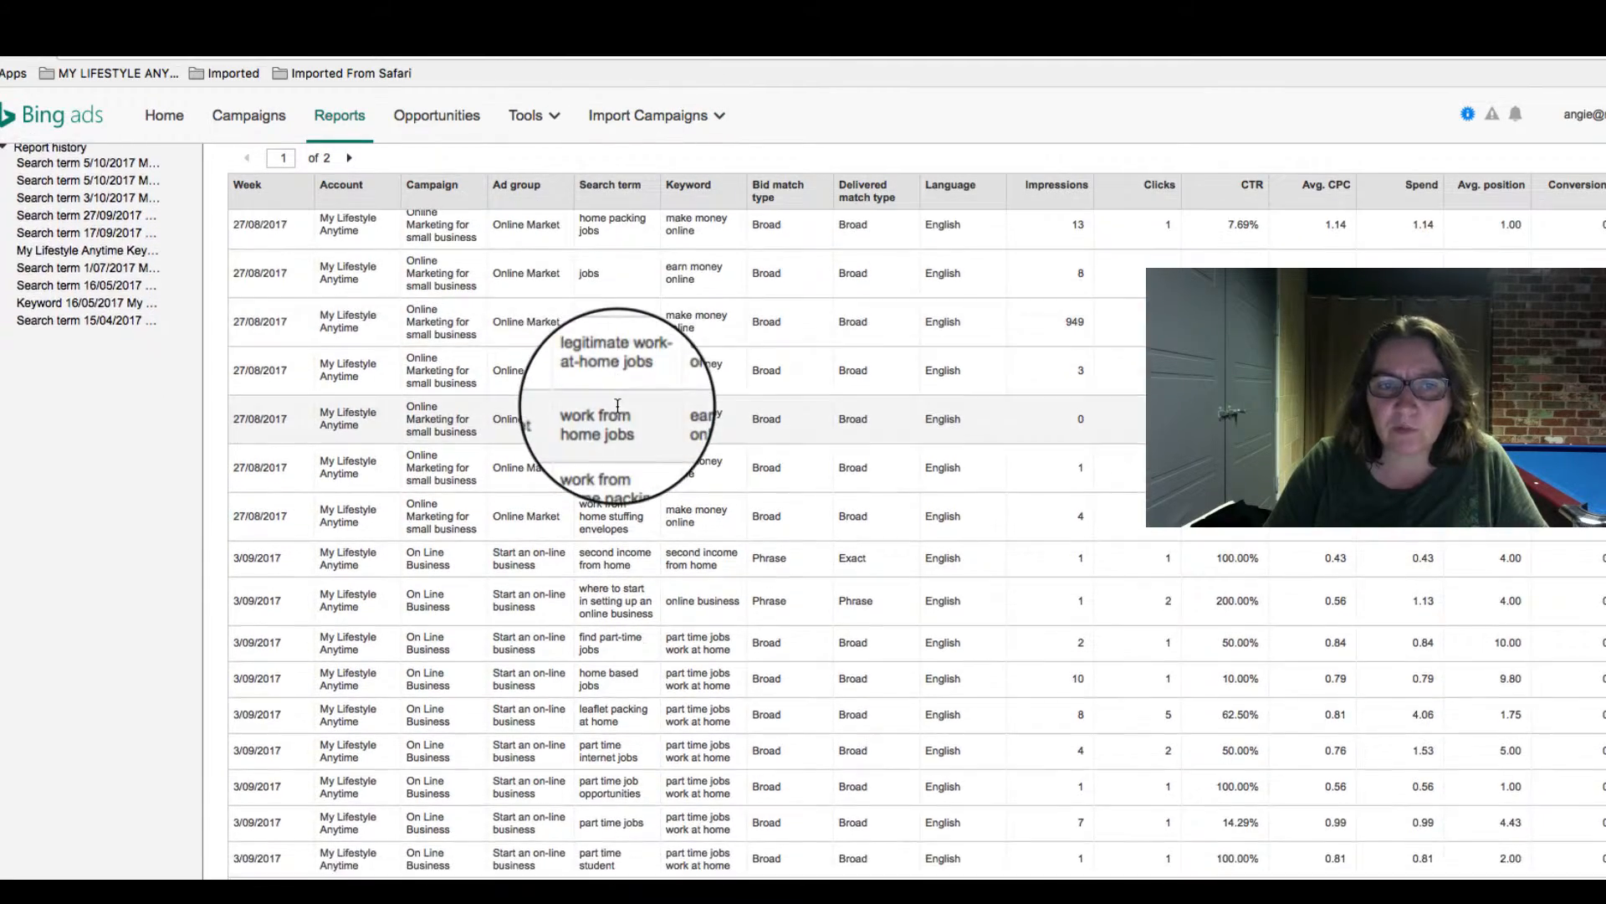
{"action": "scroll", "coordinate": [617, 408], "scroll_direction": "down", "scroll_amount": 12}
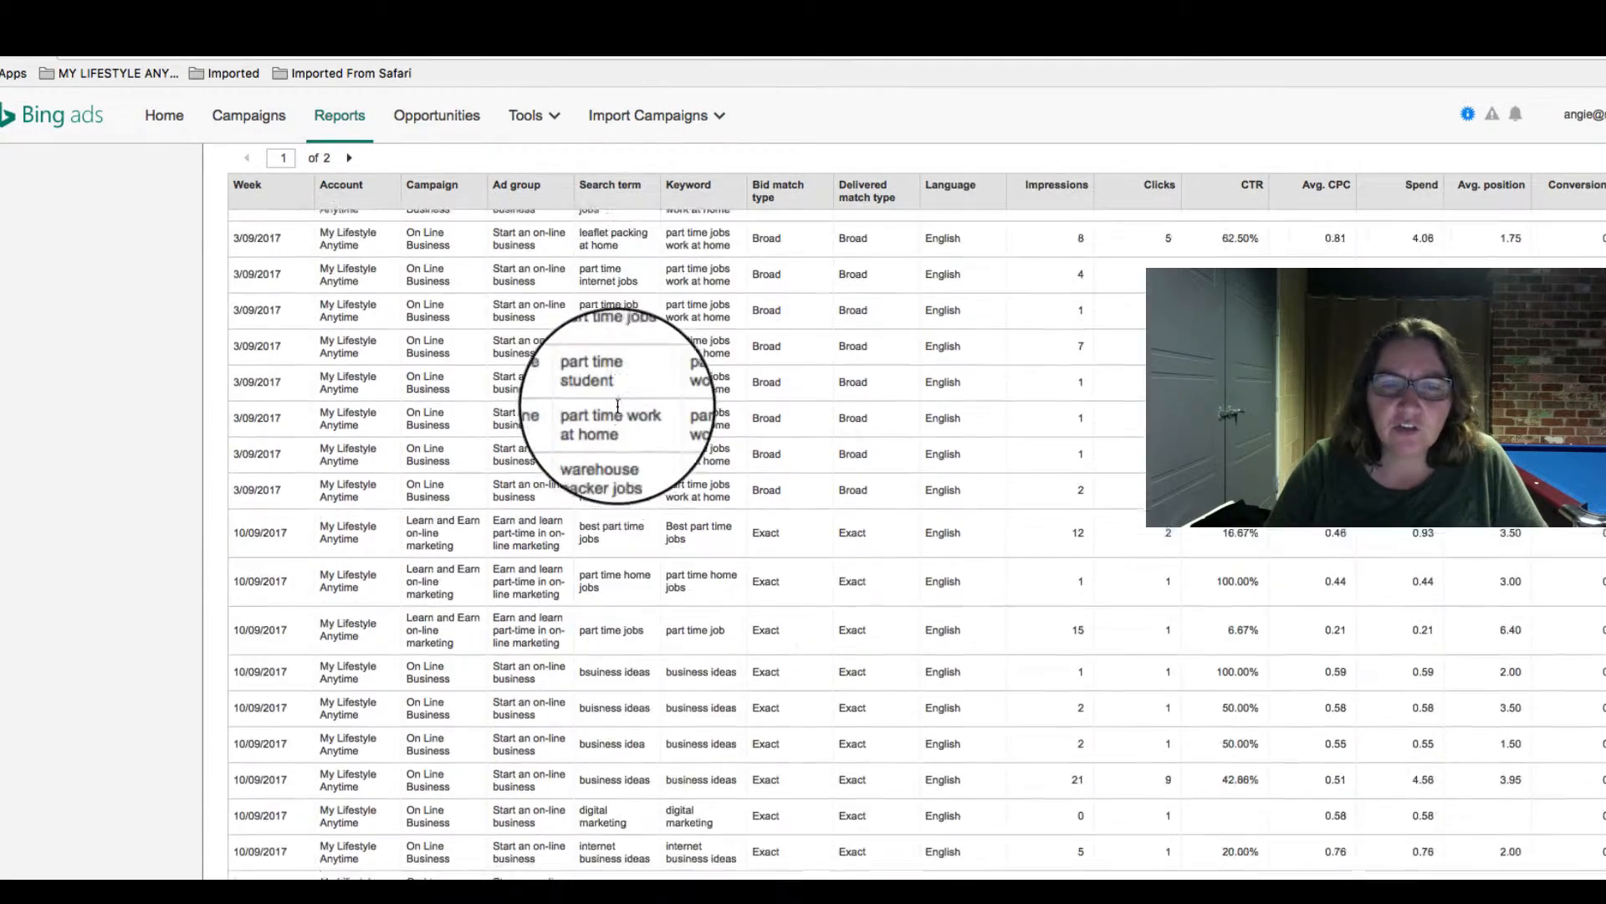
{"action": "scroll", "coordinate": [618, 407], "scroll_direction": "down", "scroll_amount": 10}
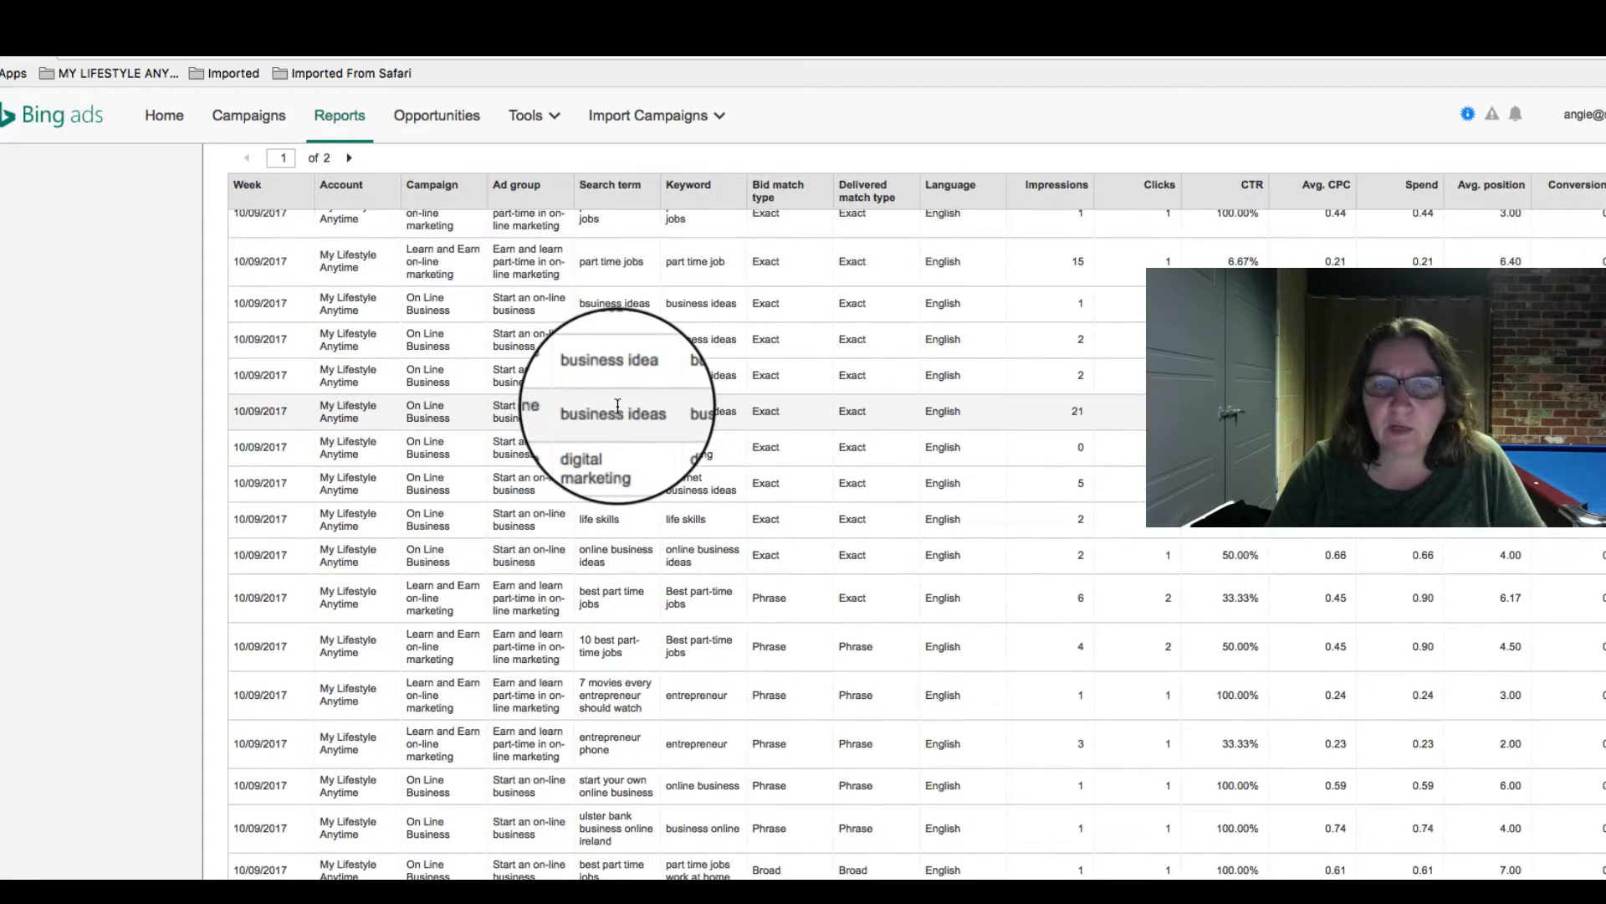
{"action": "scroll", "coordinate": [616, 404], "scroll_direction": "down", "scroll_amount": 3}
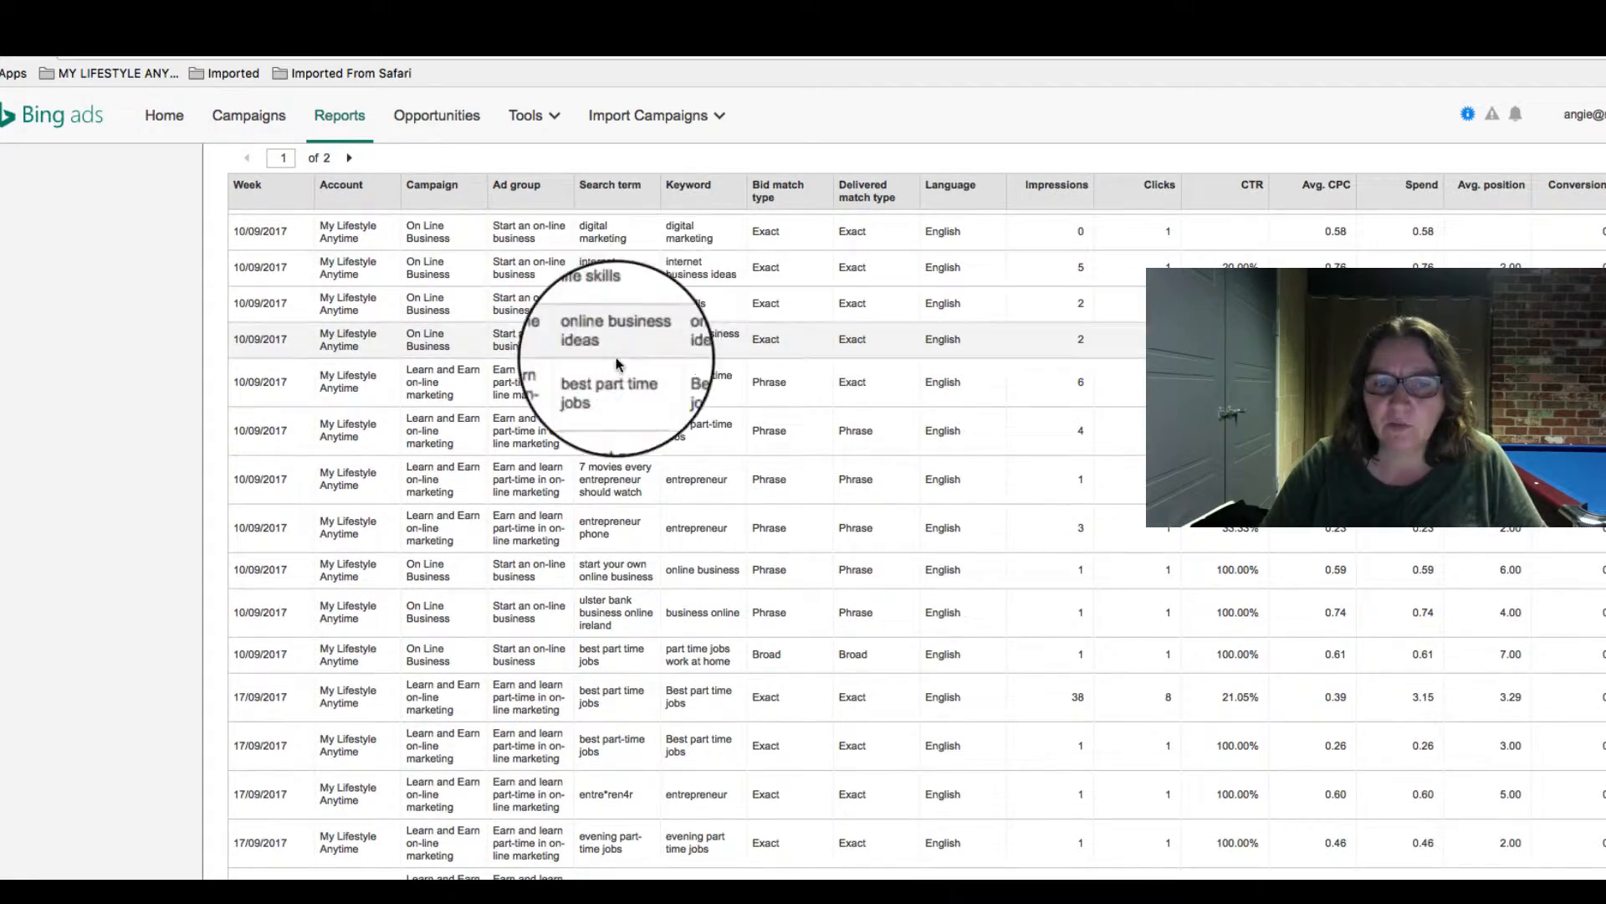
{"action": "scroll", "coordinate": [625, 509], "scroll_direction": "down", "scroll_amount": 3}
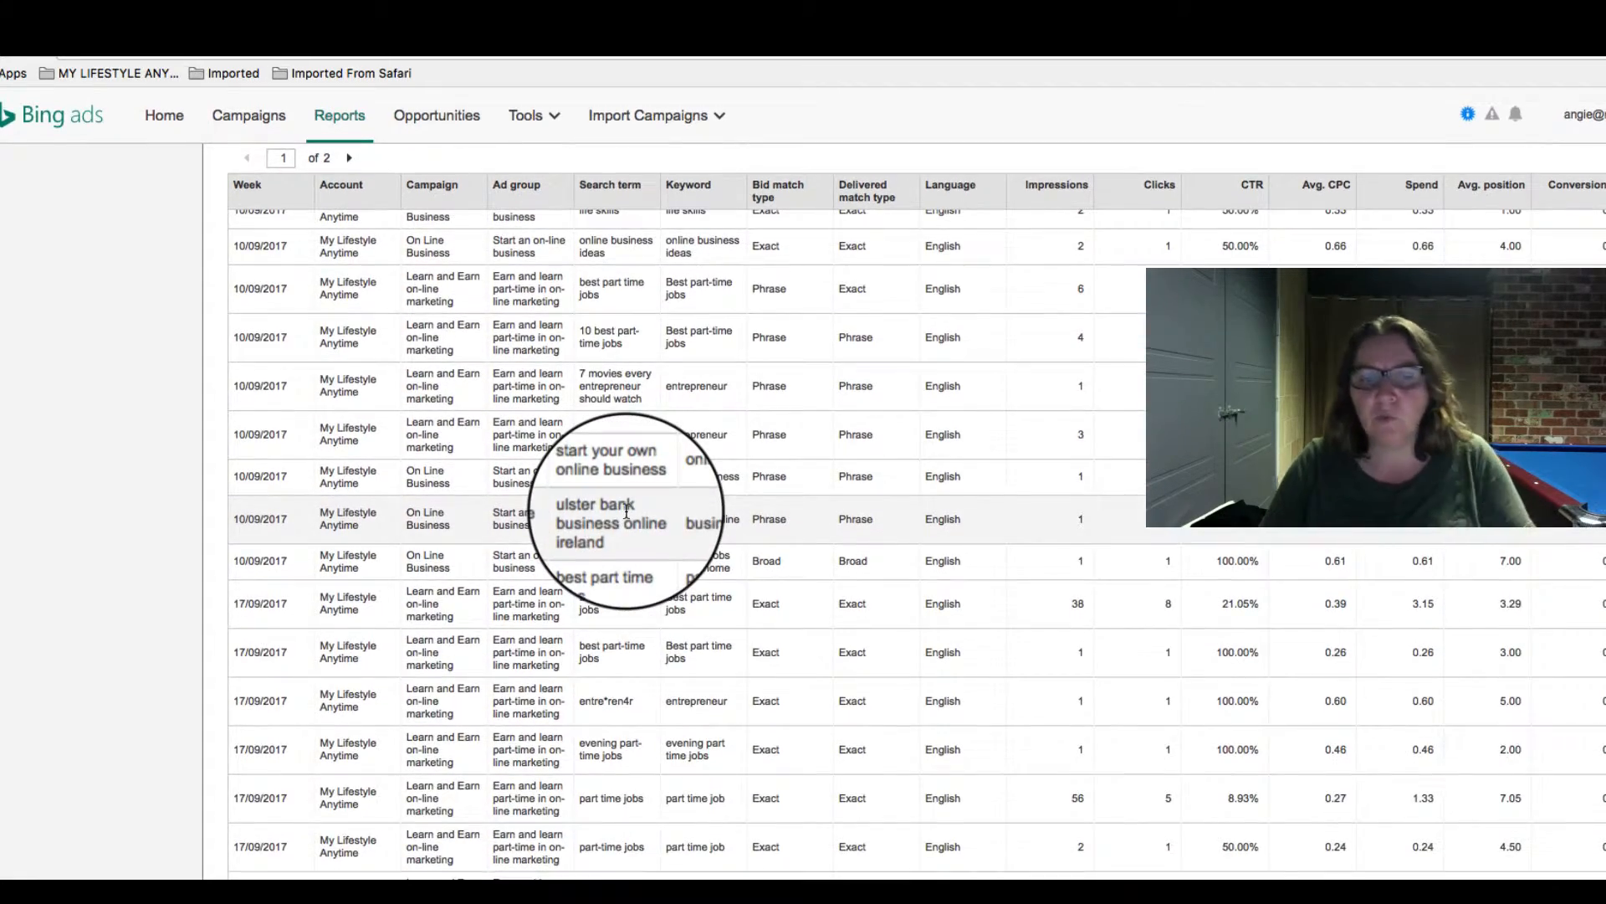
{"action": "scroll", "coordinate": [624, 836], "scroll_direction": "up", "scroll_amount": 3}
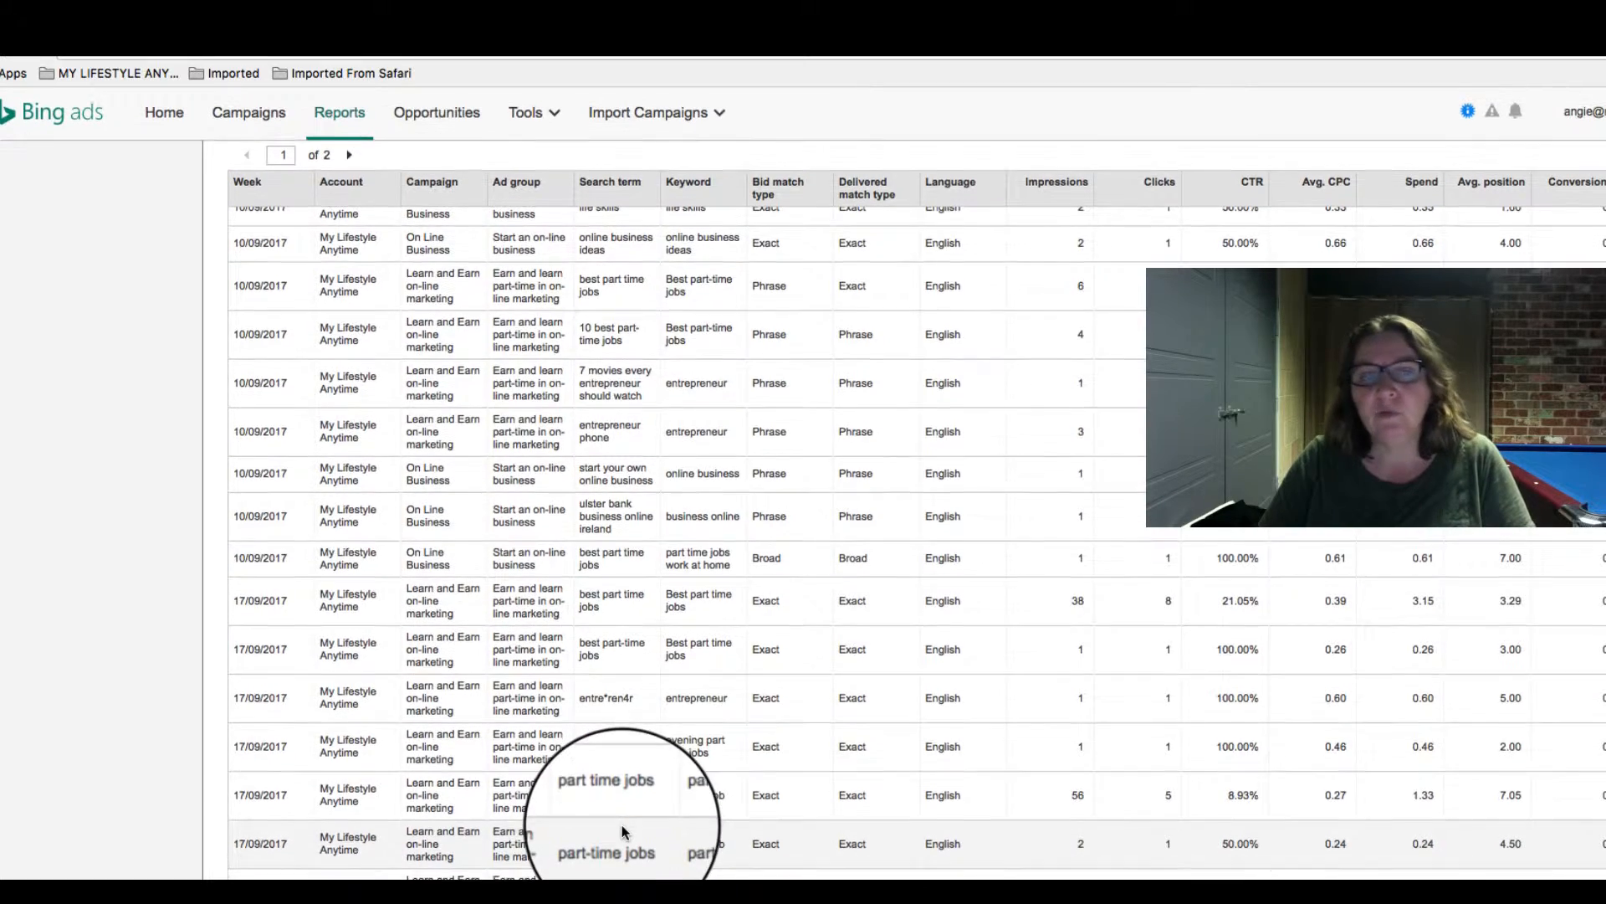
{"action": "scroll", "coordinate": [624, 832], "scroll_direction": "up", "scroll_amount": 5}
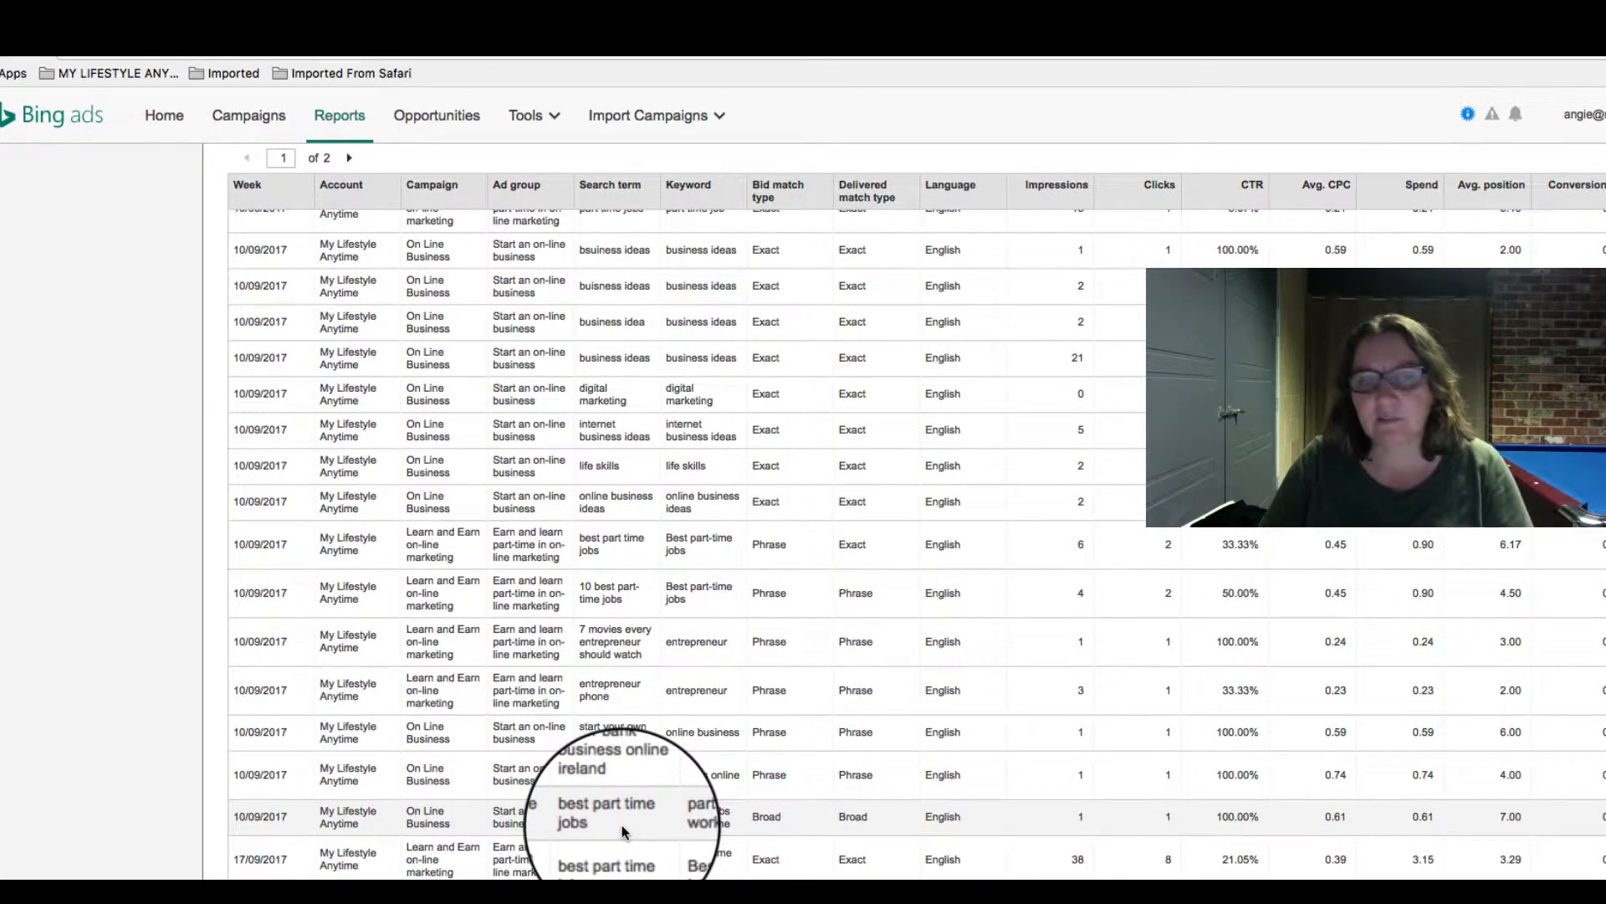
{"action": "scroll", "coordinate": [622, 831], "scroll_direction": "up", "scroll_amount": 10}
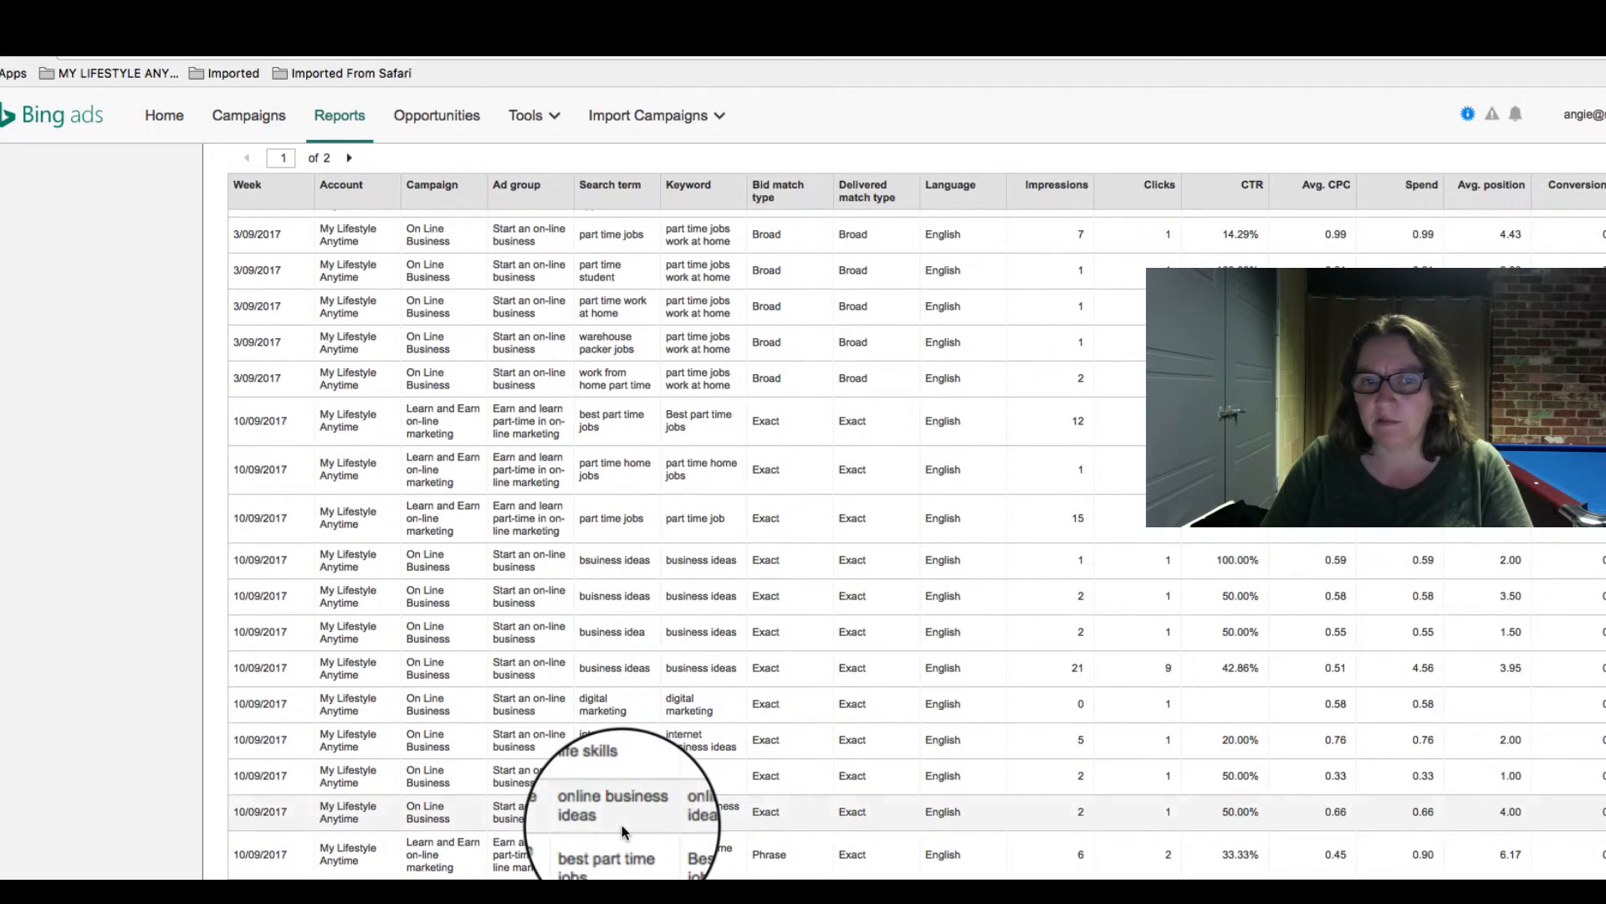
{"action": "scroll", "coordinate": [624, 831], "scroll_direction": "up", "scroll_amount": 7}
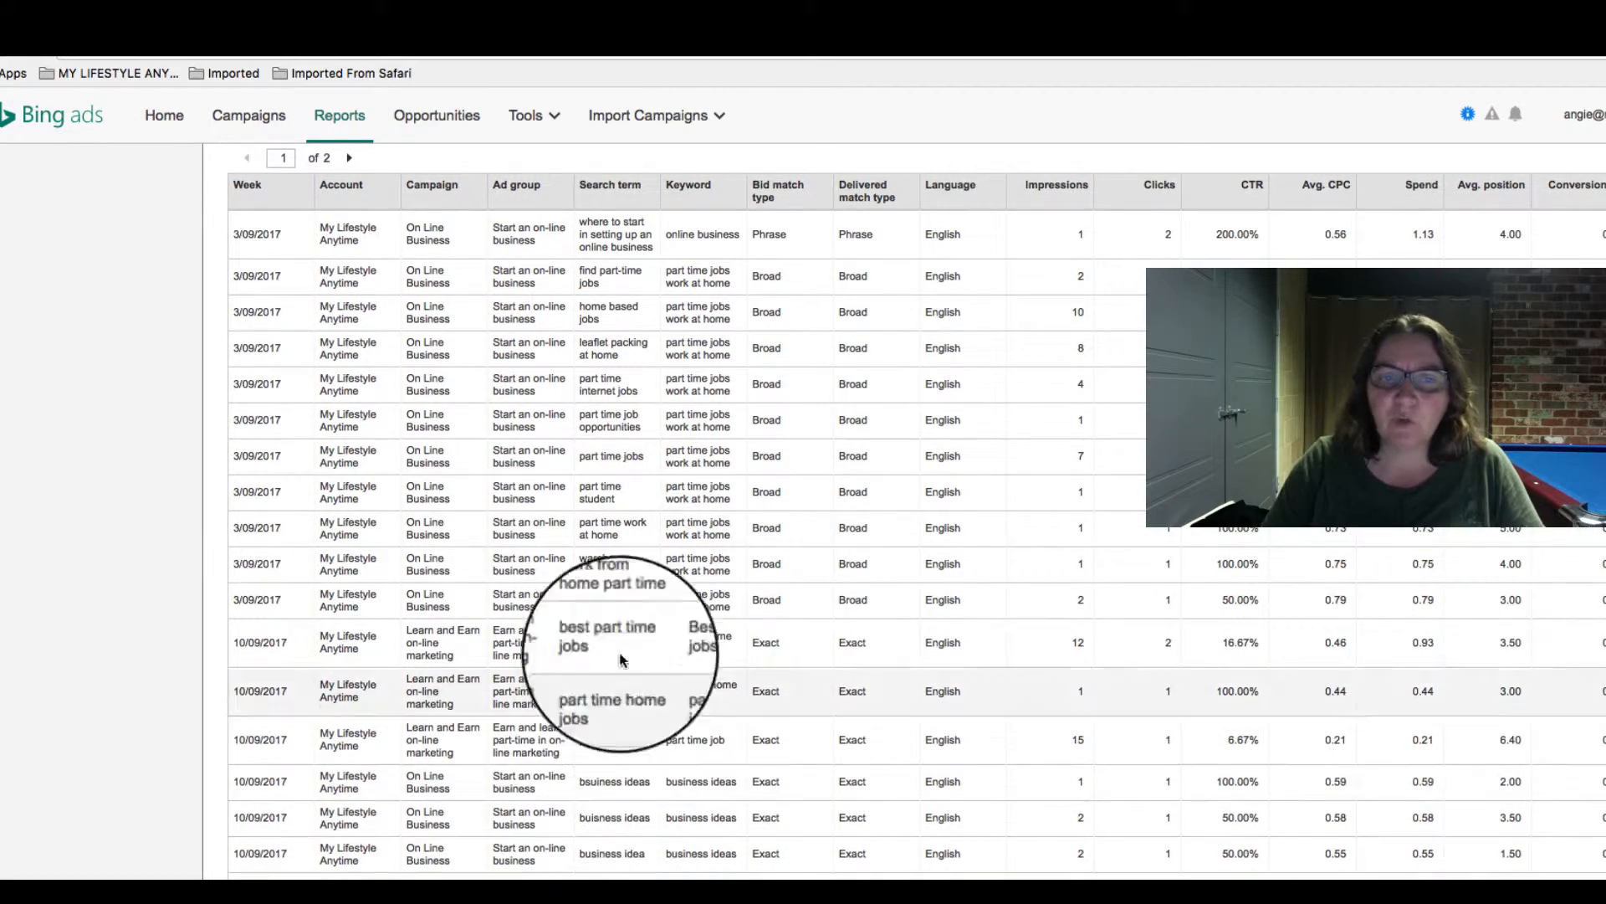
{"action": "scroll", "coordinate": [622, 470], "scroll_direction": "up", "scroll_amount": 2}
{"action": "scroll", "coordinate": [622, 470], "scroll_direction": "up", "scroll_amount": 10}
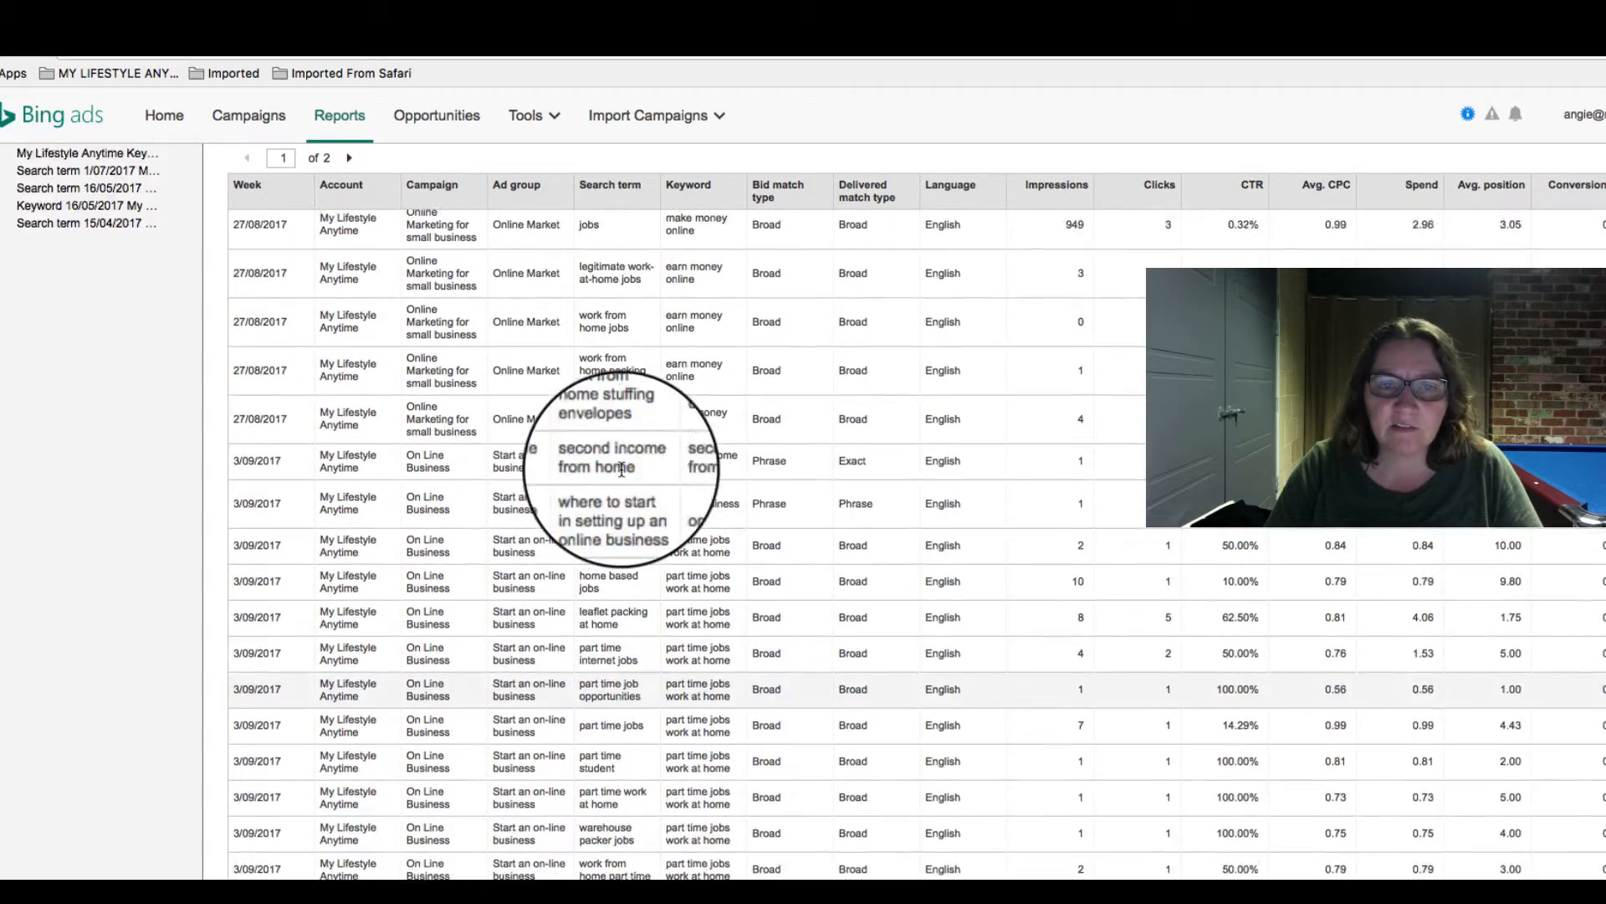
{"action": "scroll", "coordinate": [622, 475], "scroll_direction": "up", "scroll_amount": 6}
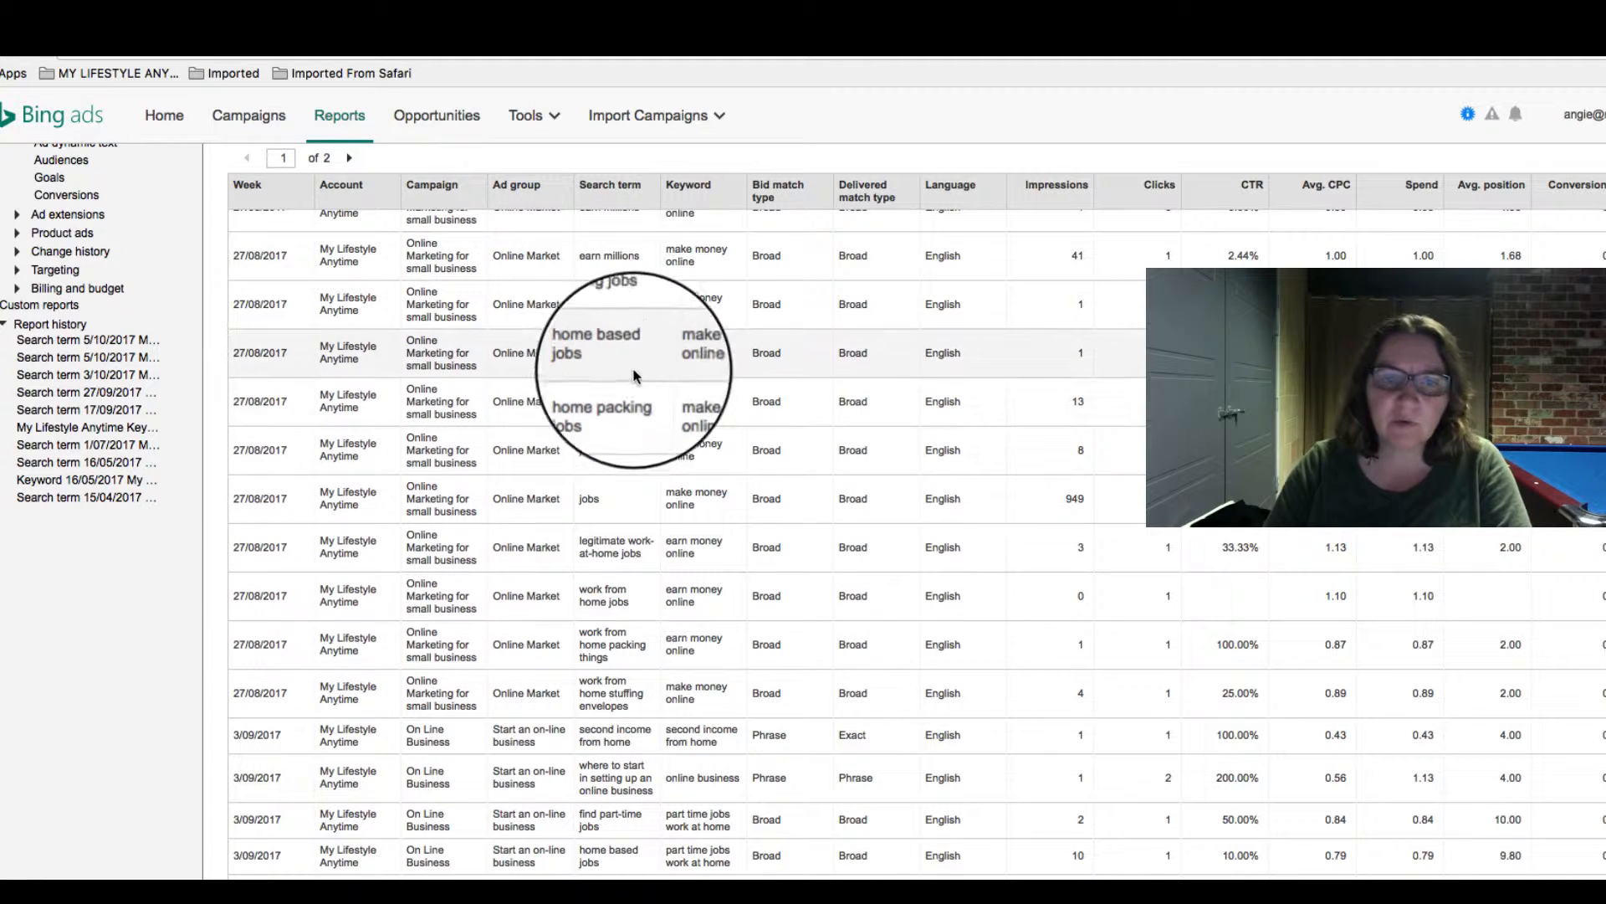
{"action": "scroll", "coordinate": [635, 331], "scroll_direction": "up", "scroll_amount": 1}
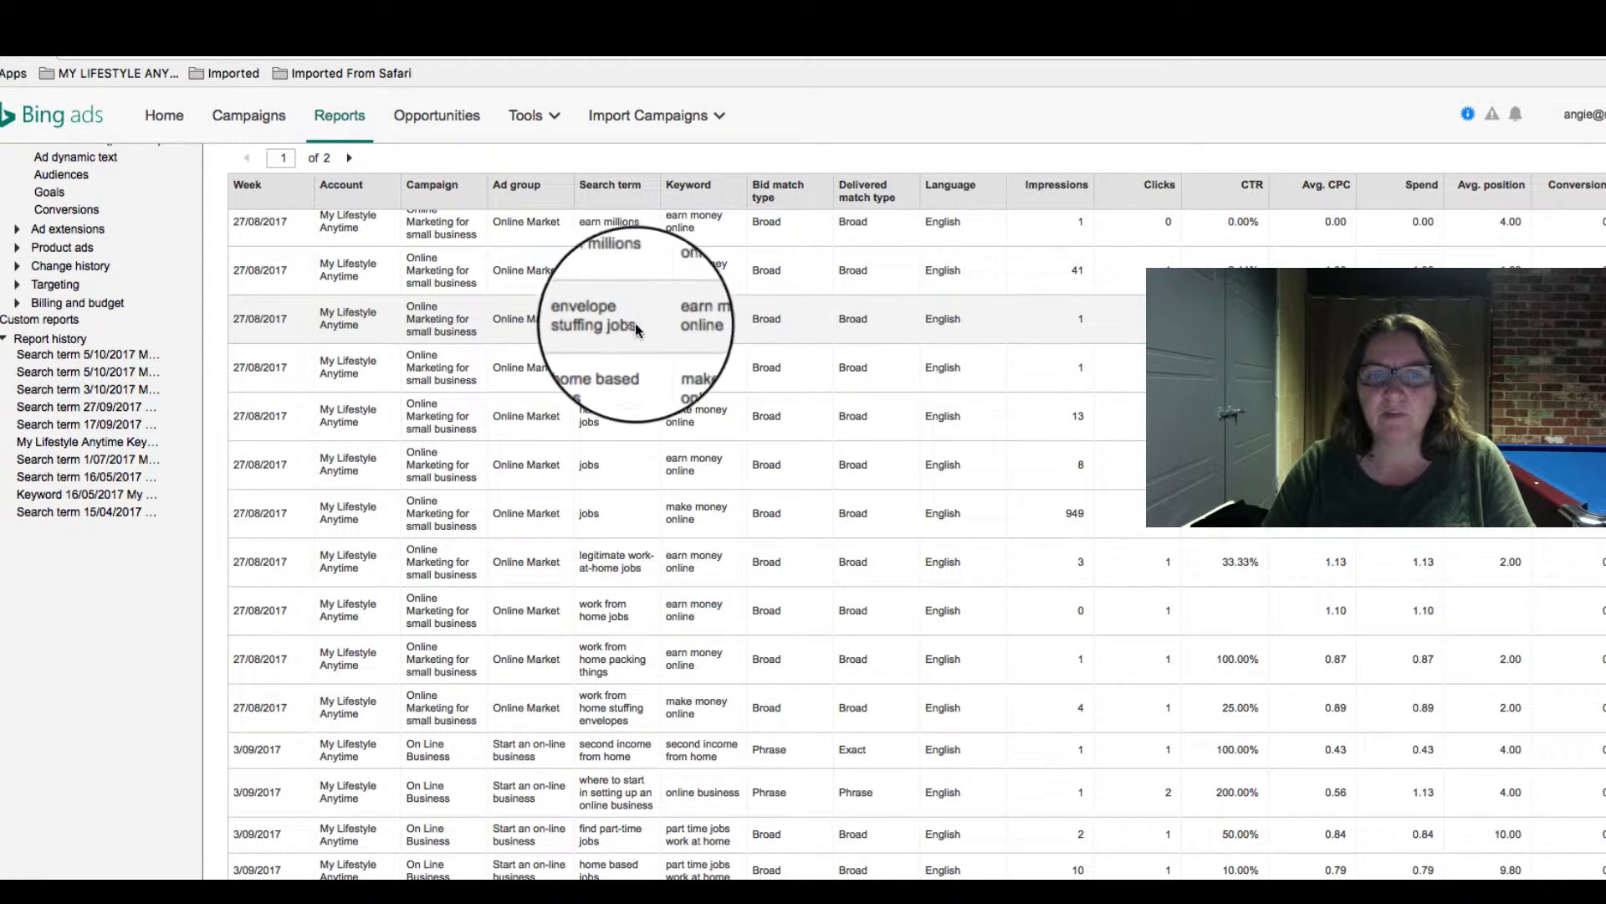
{"action": "scroll", "coordinate": [644, 323], "scroll_direction": "up", "scroll_amount": 7}
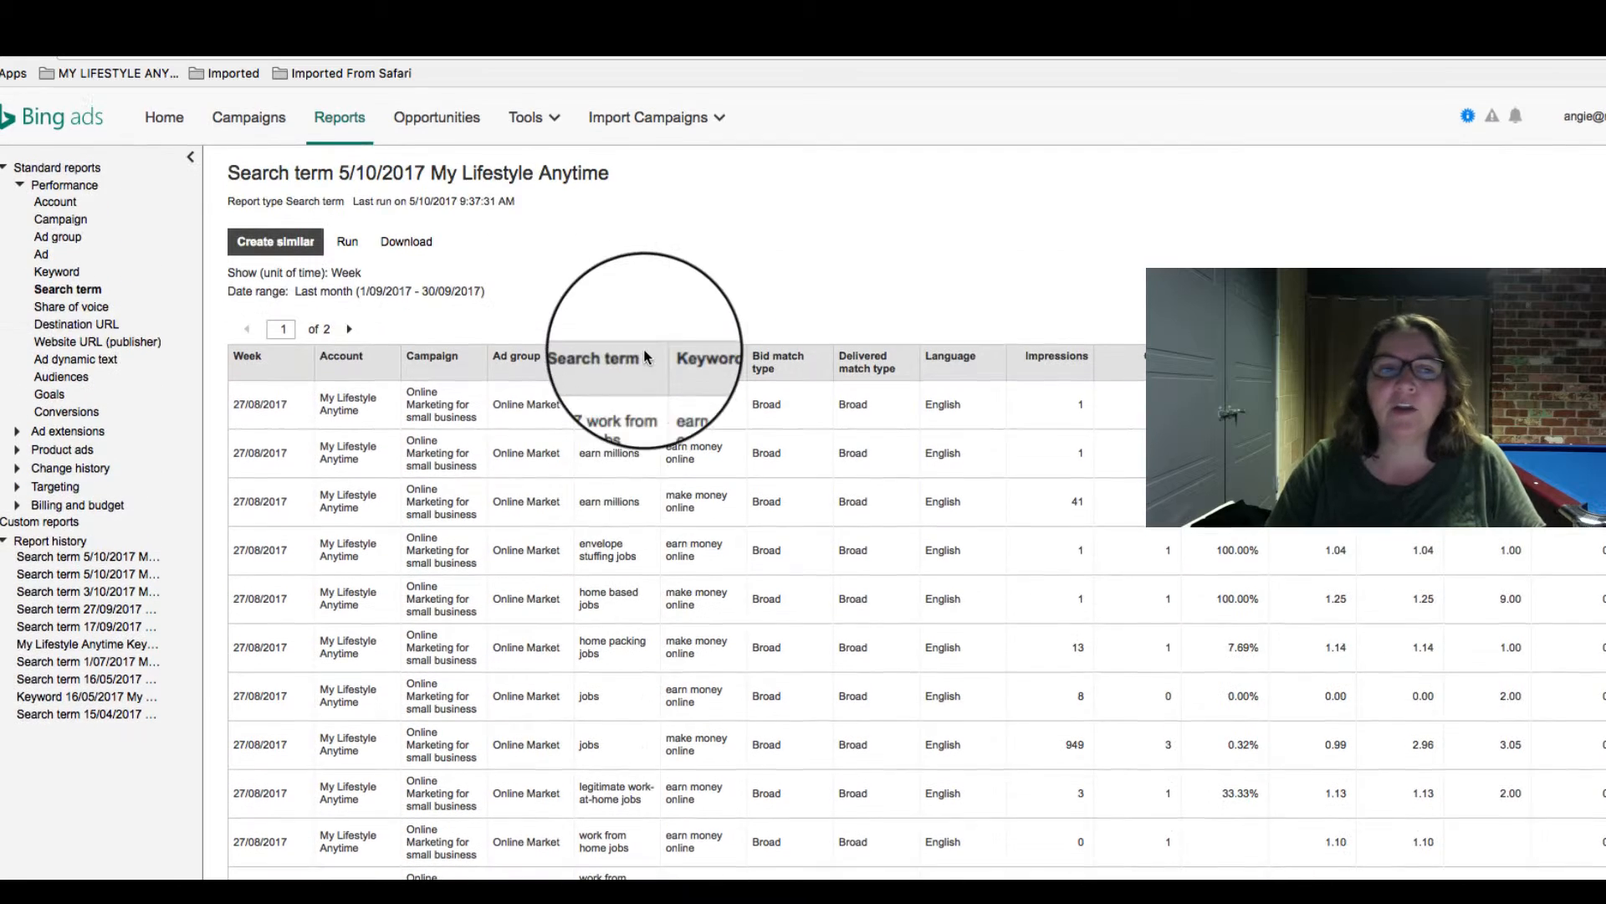
- Show the negative keywords of all campaigns at ad group level and start creating new ones
{"action": "left_click", "coordinate": [244, 121]}
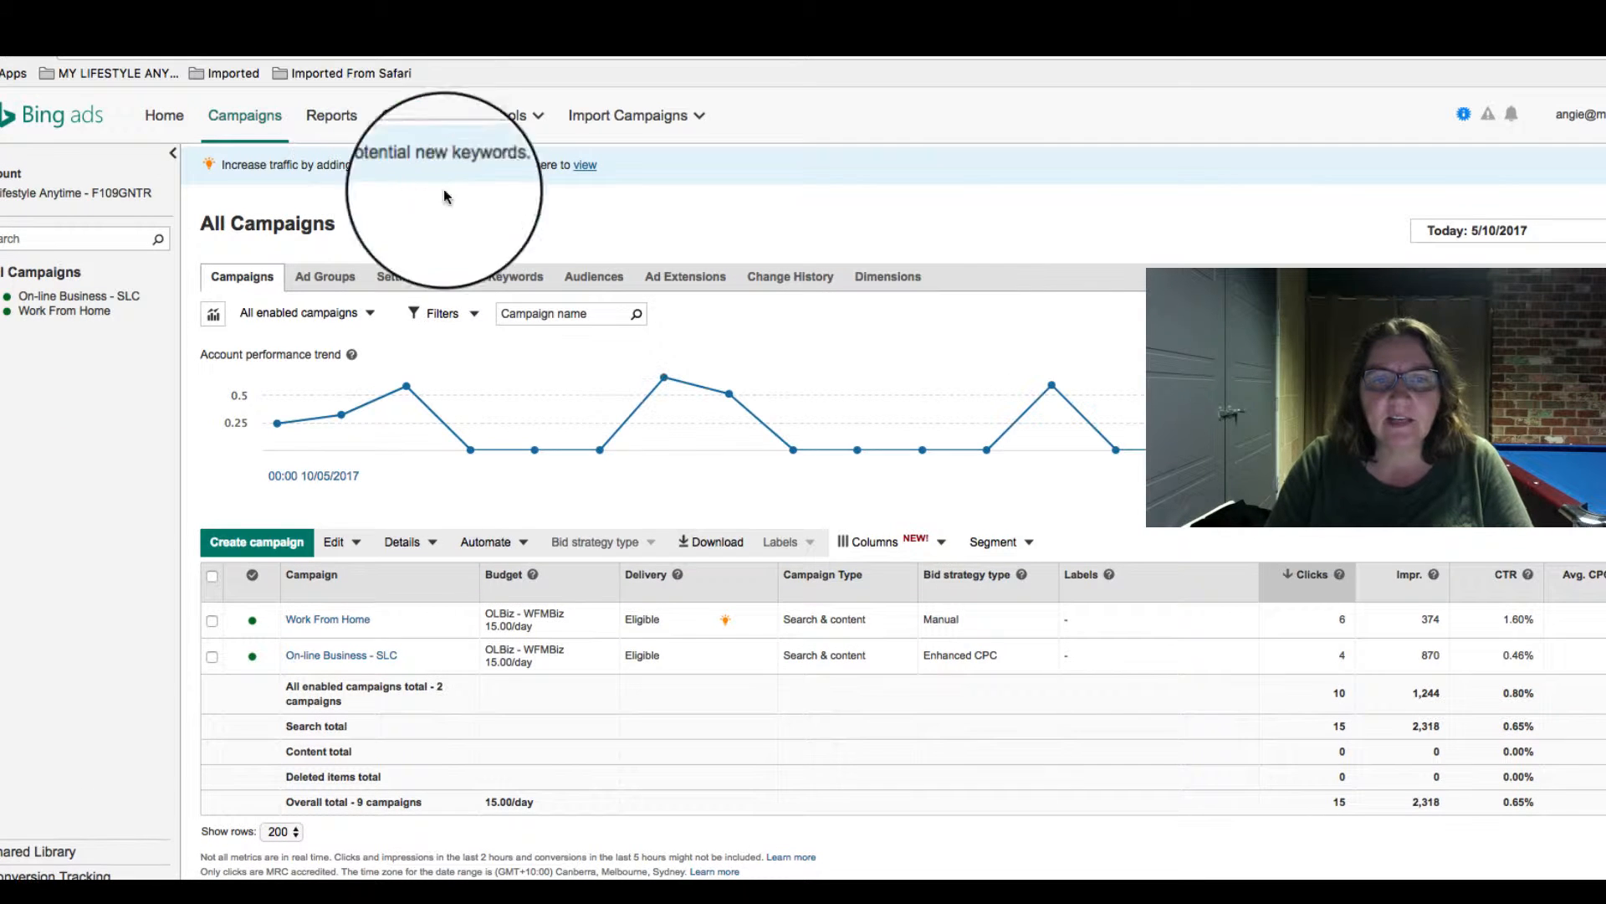
{"action": "left_click", "coordinate": [511, 276]}
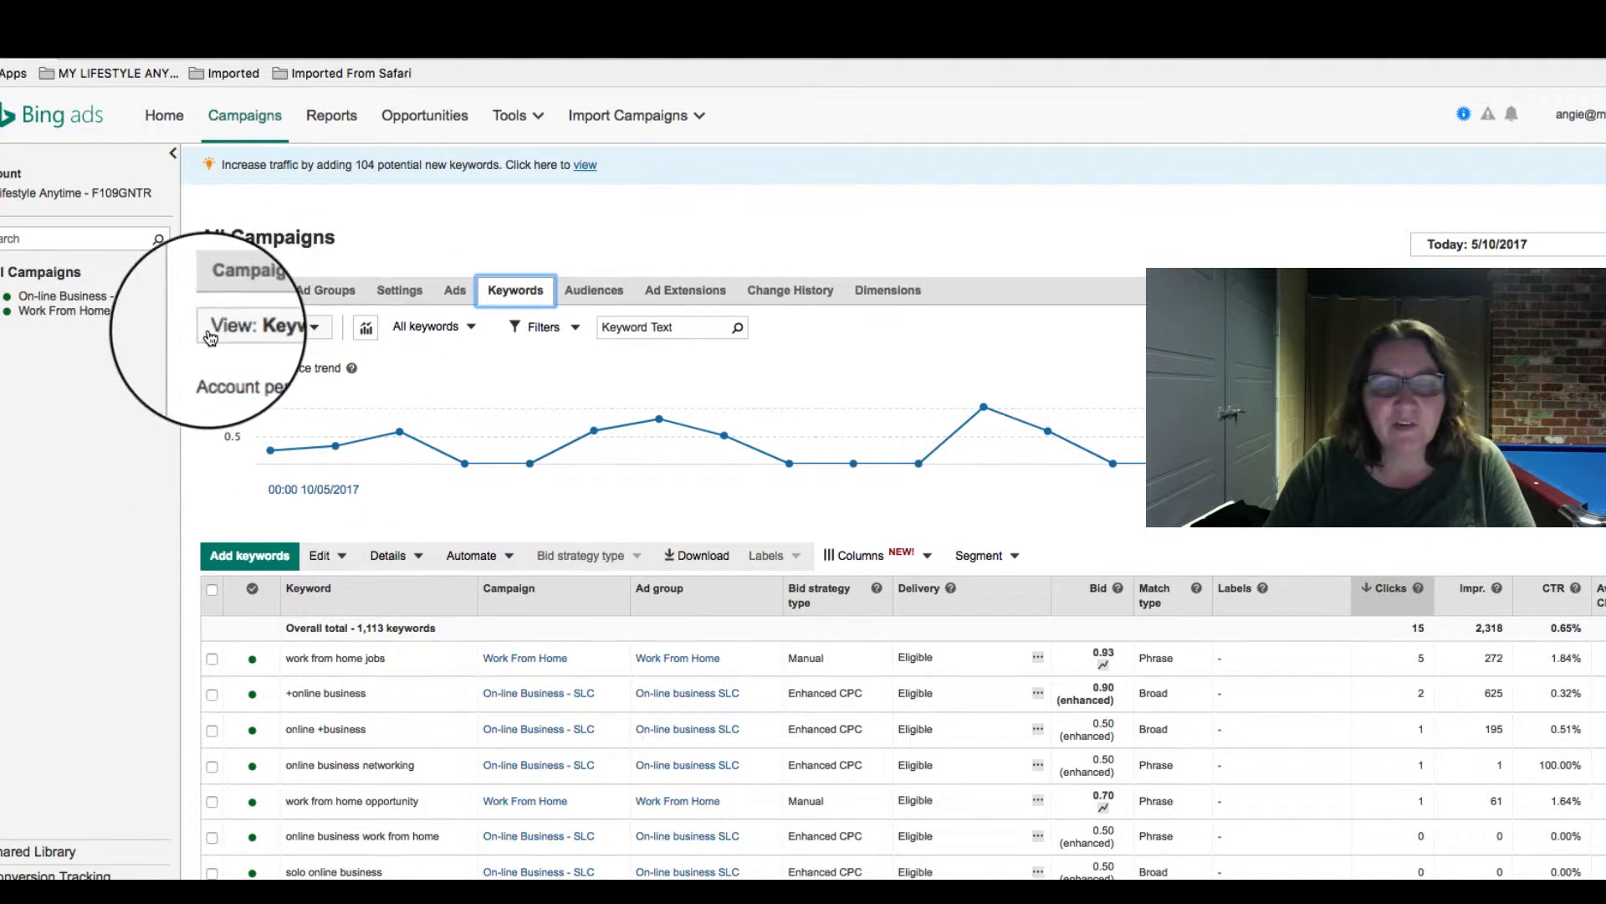
{"action": "left_click", "coordinate": [315, 331]}
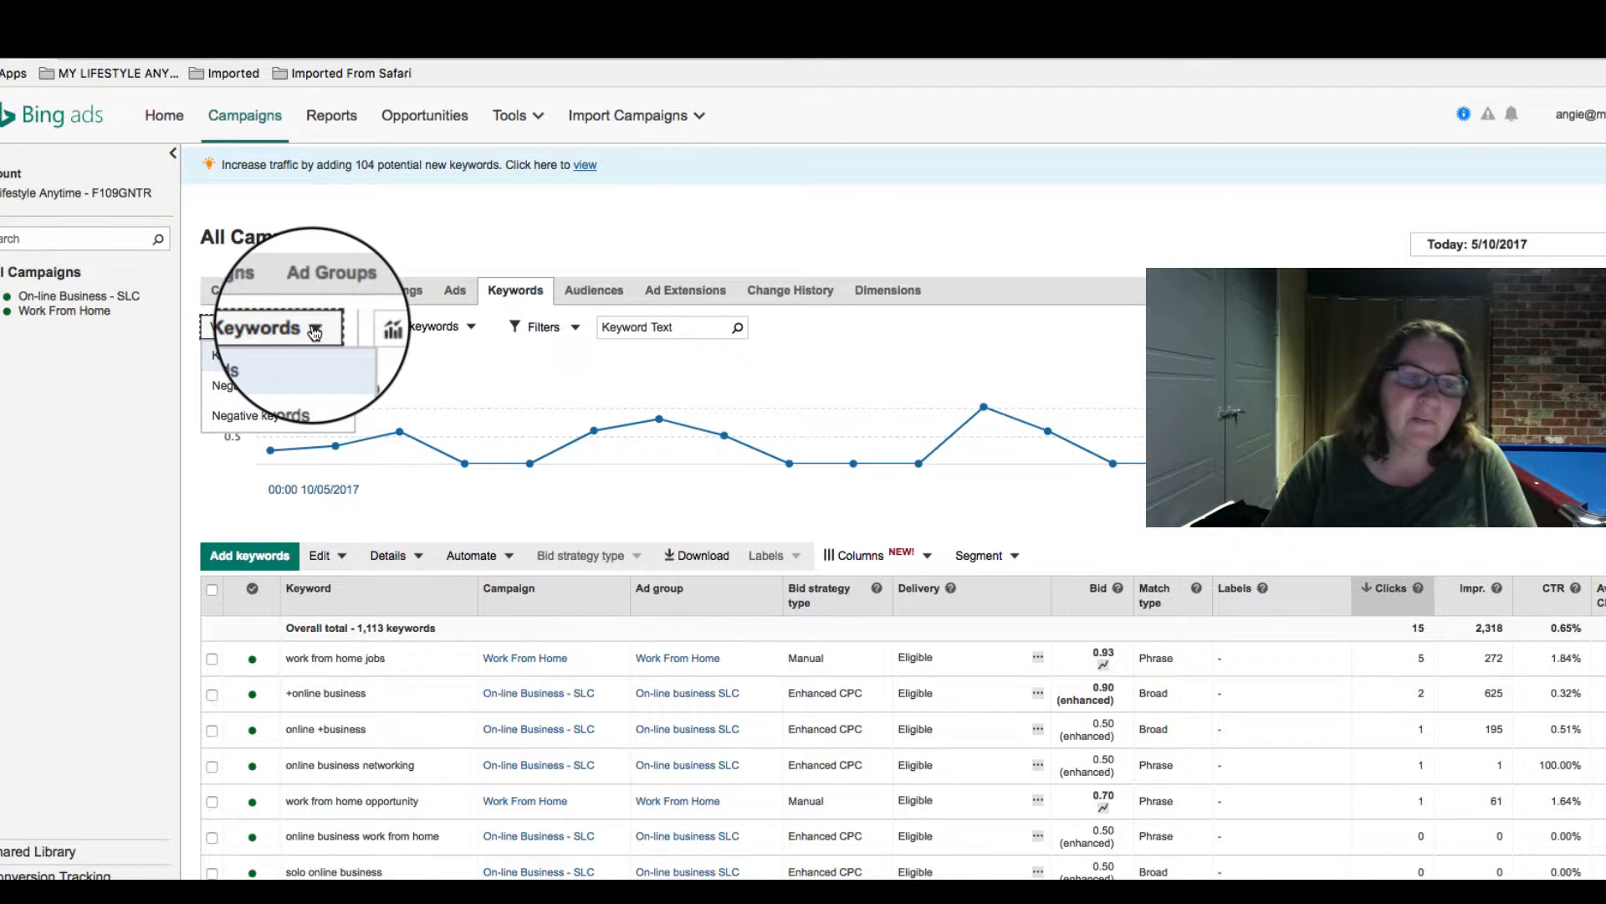
{"action": "left_click", "coordinate": [283, 385]}
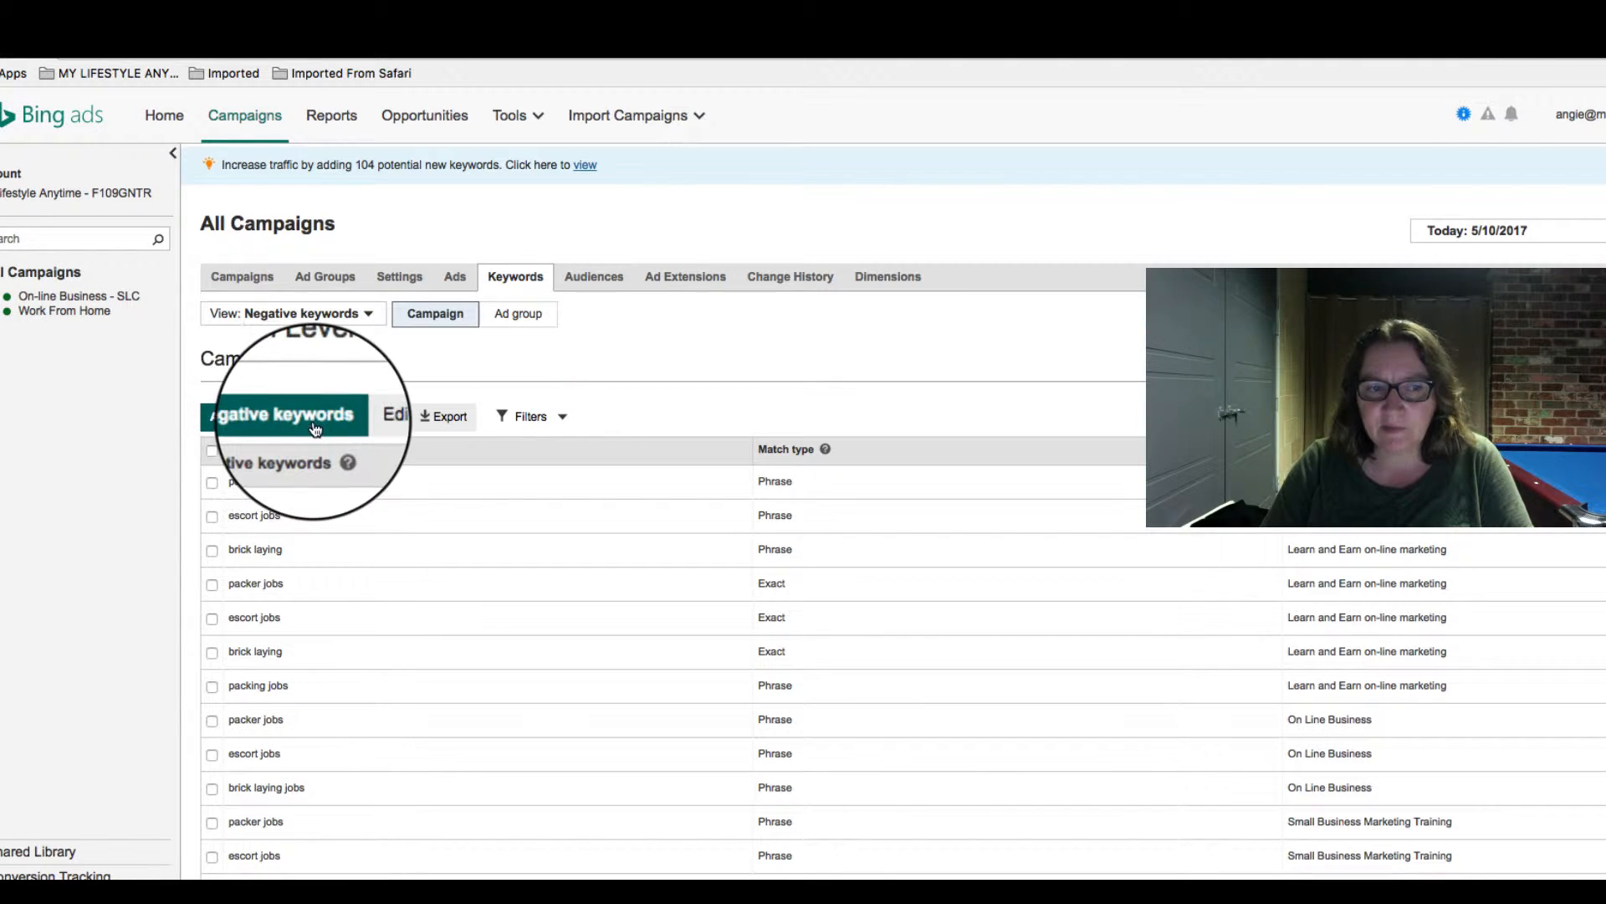
{"action": "left_click", "coordinate": [527, 324]}
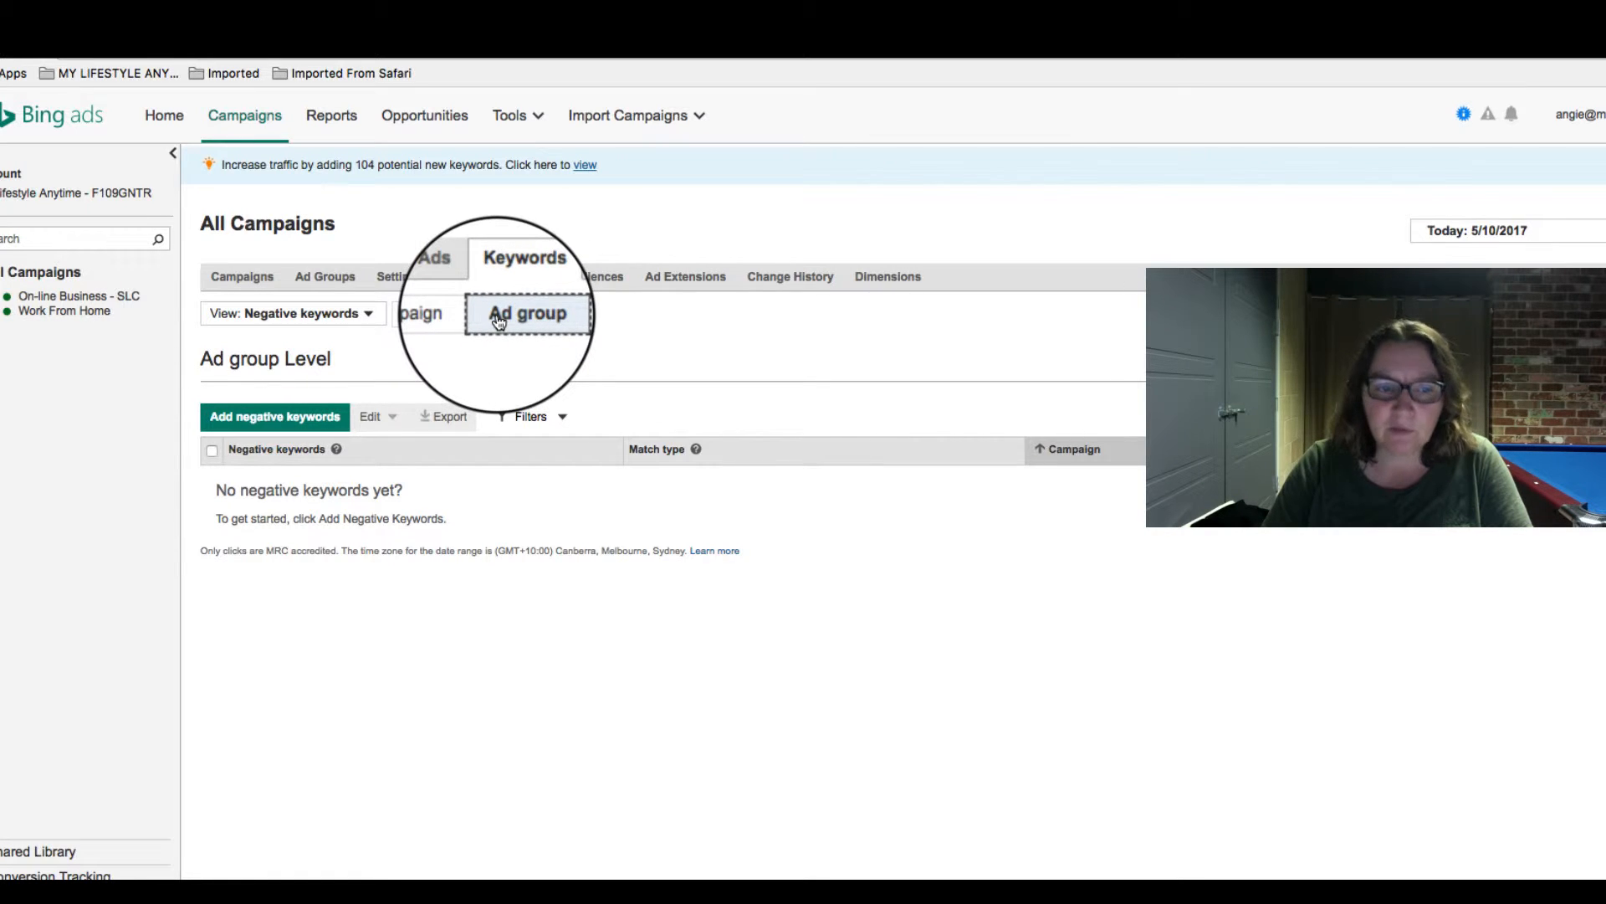
{"action": "left_click", "coordinate": [276, 415]}
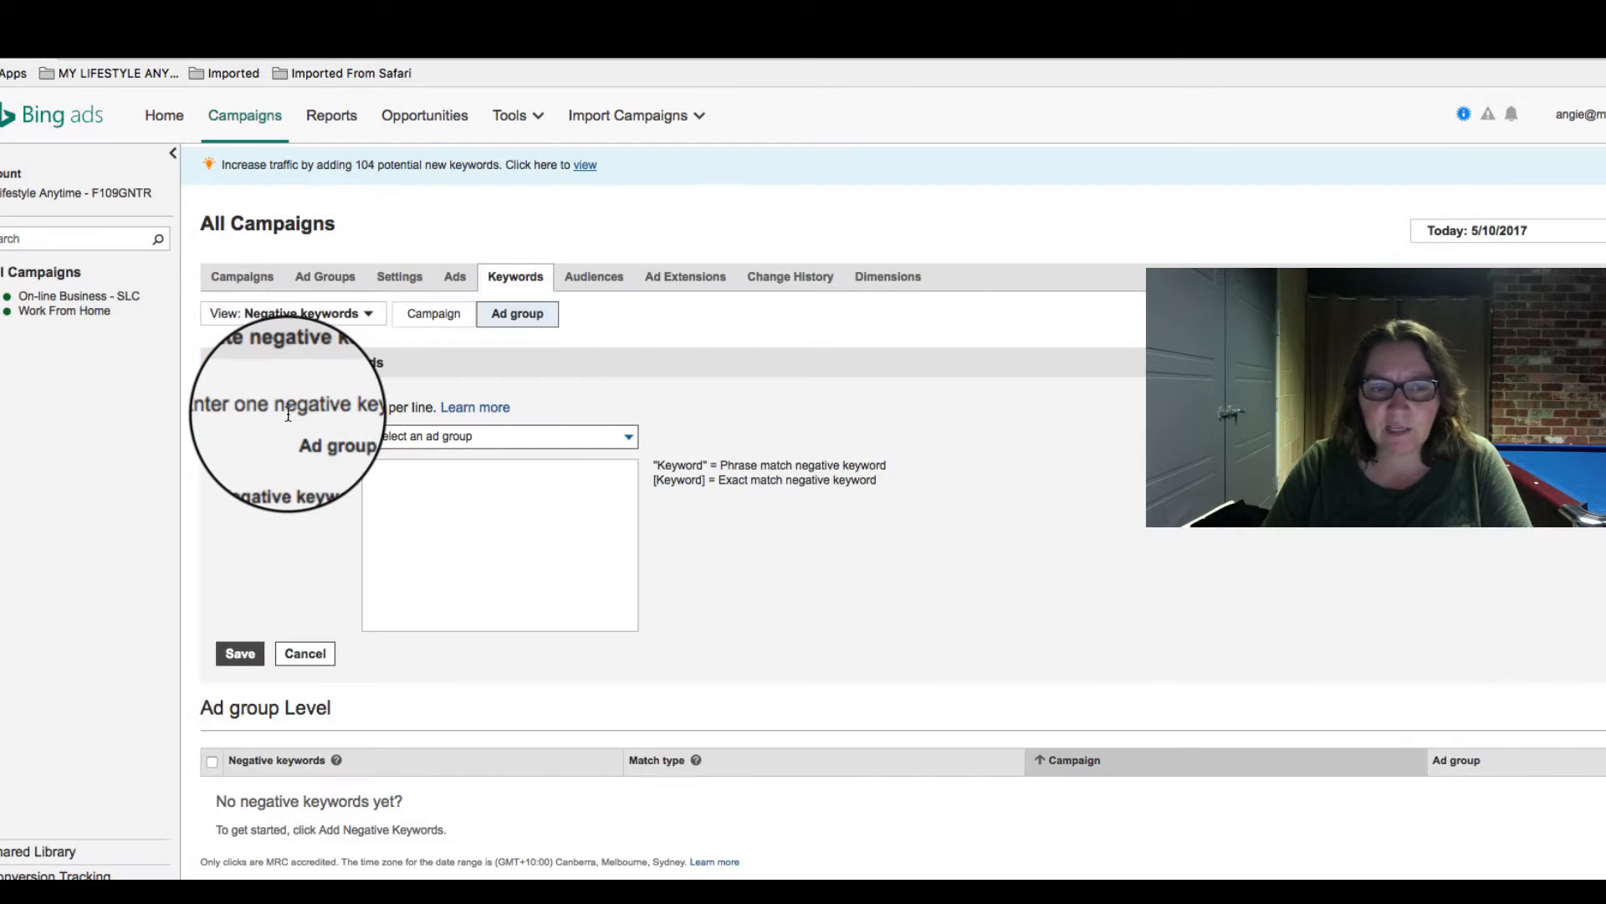
{"action": "left_click", "coordinate": [414, 444]}
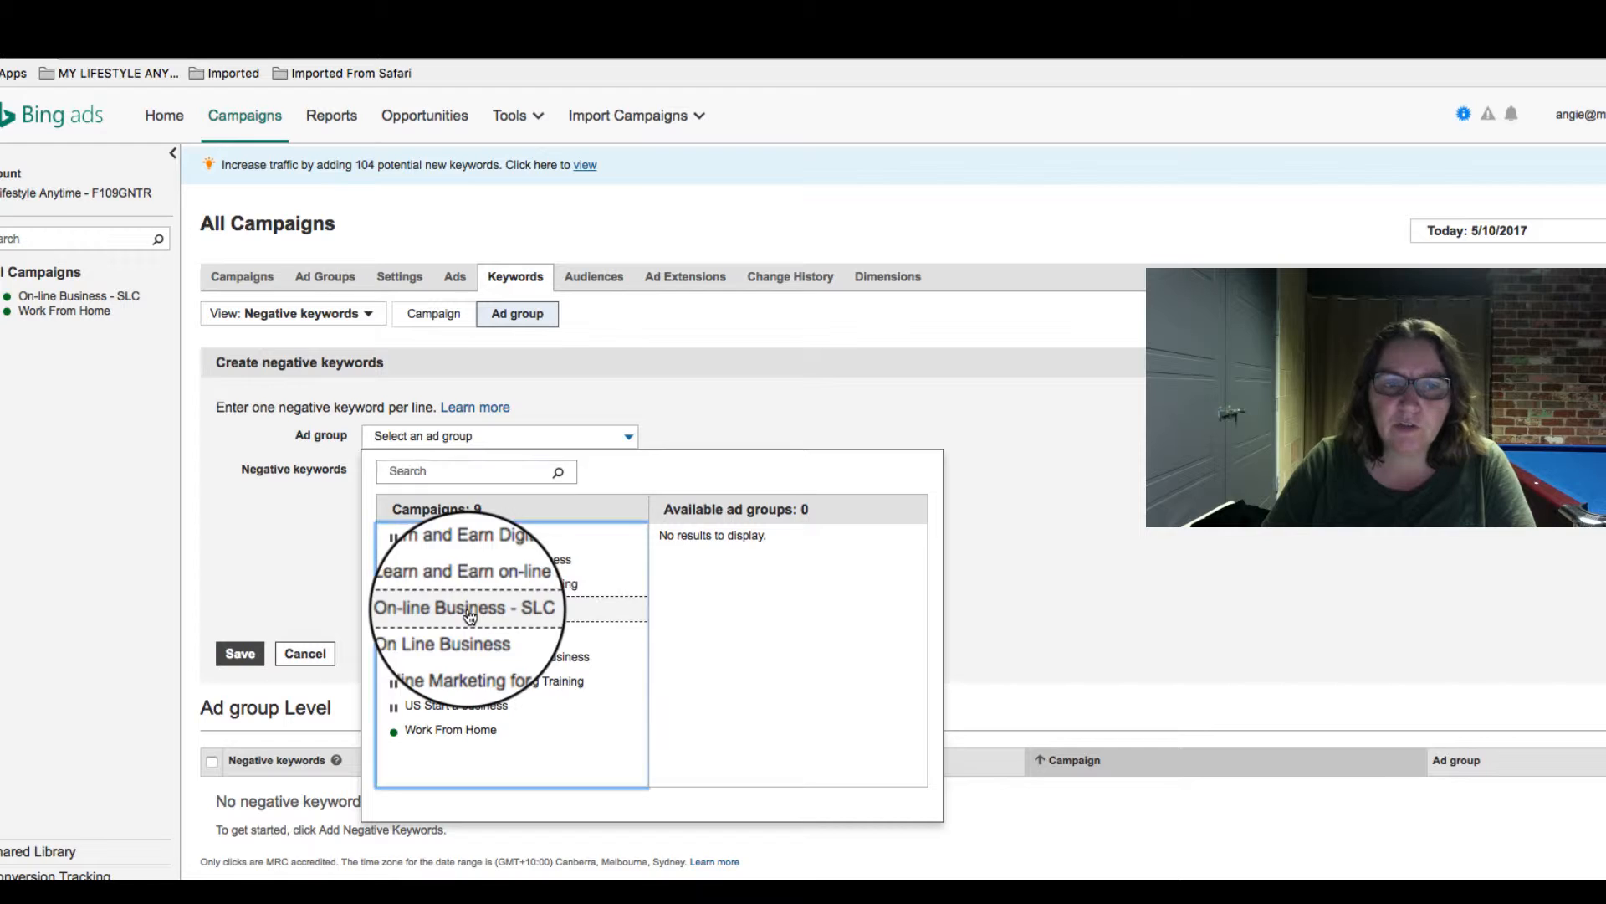
{"action": "left_click", "coordinate": [470, 618]}
{"action": "left_click", "coordinate": [422, 470]}
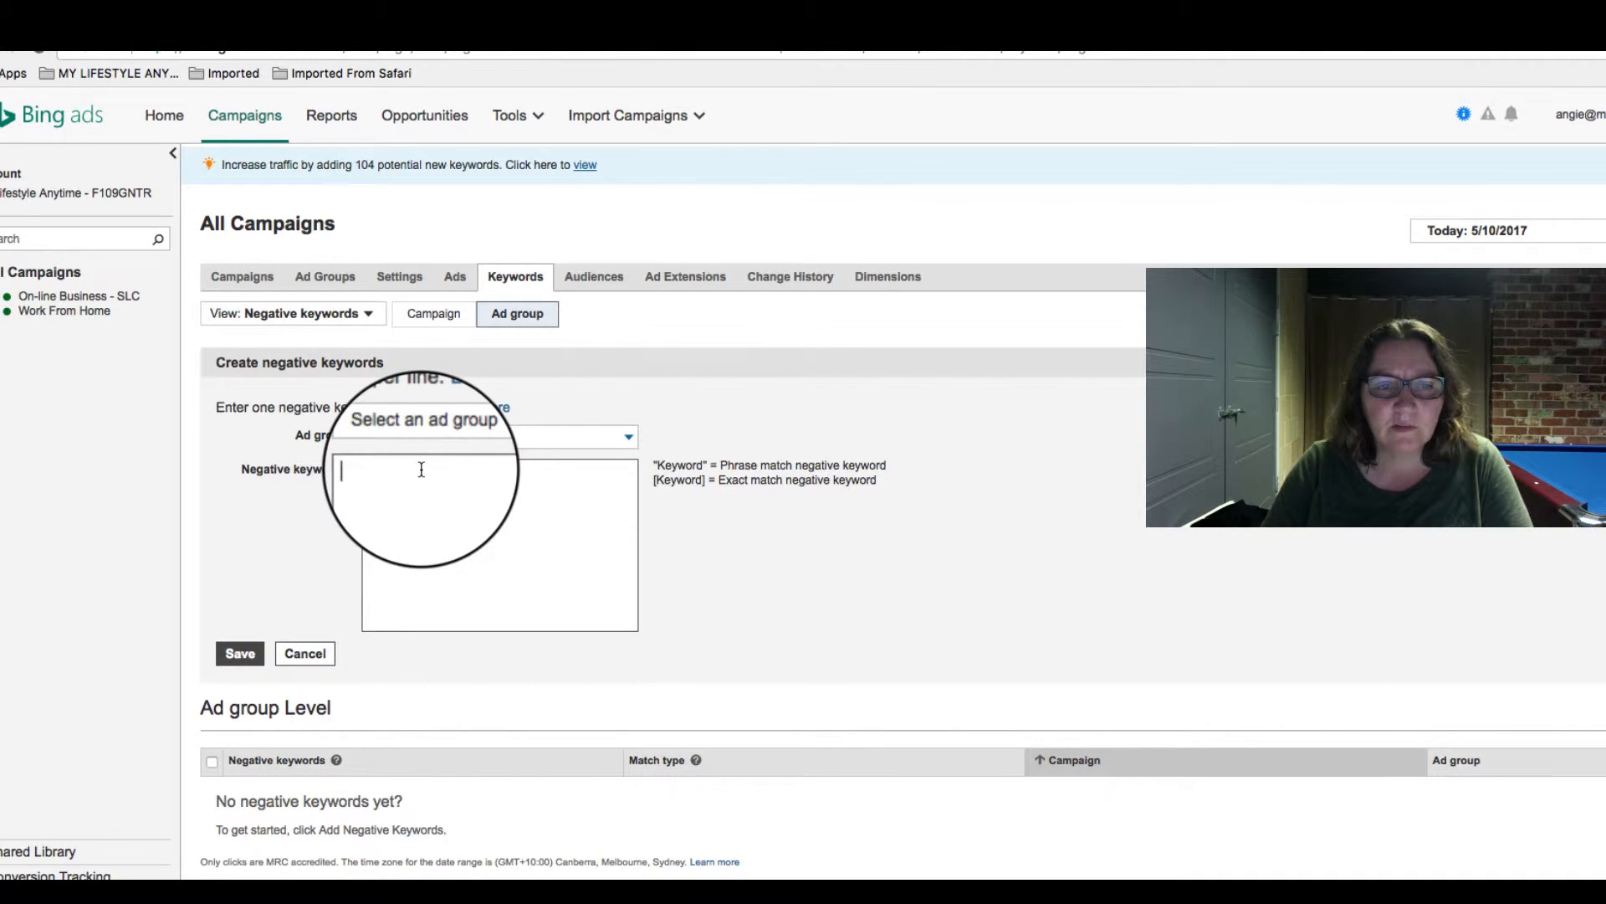
{"action": "left_click", "coordinate": [583, 445]}
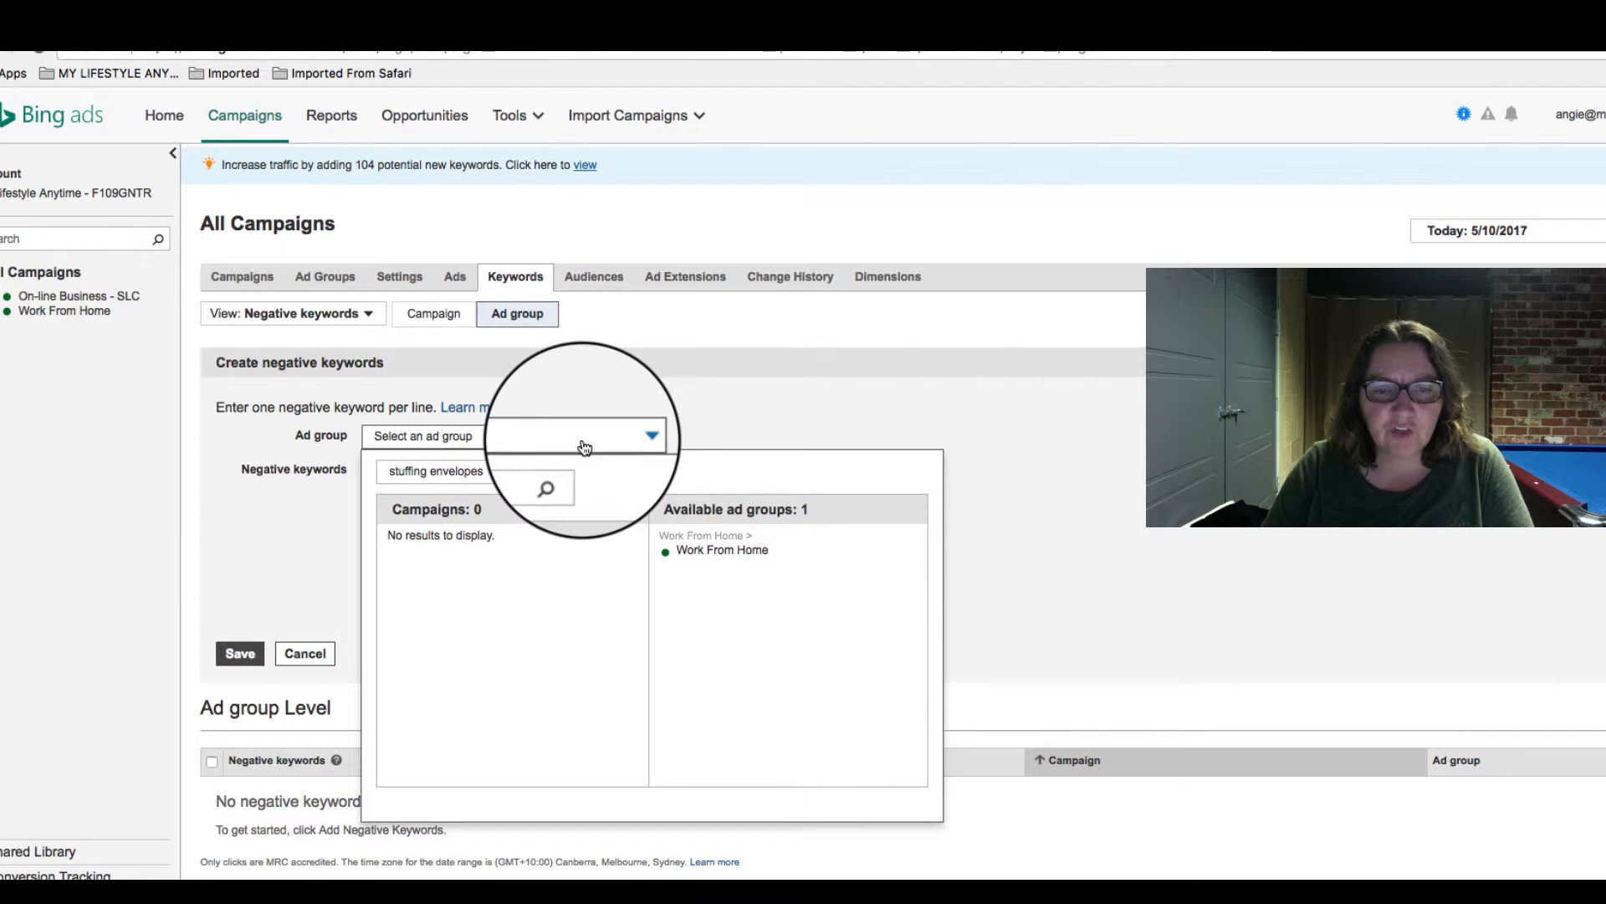
{"action": "left_click", "coordinate": [328, 497]}
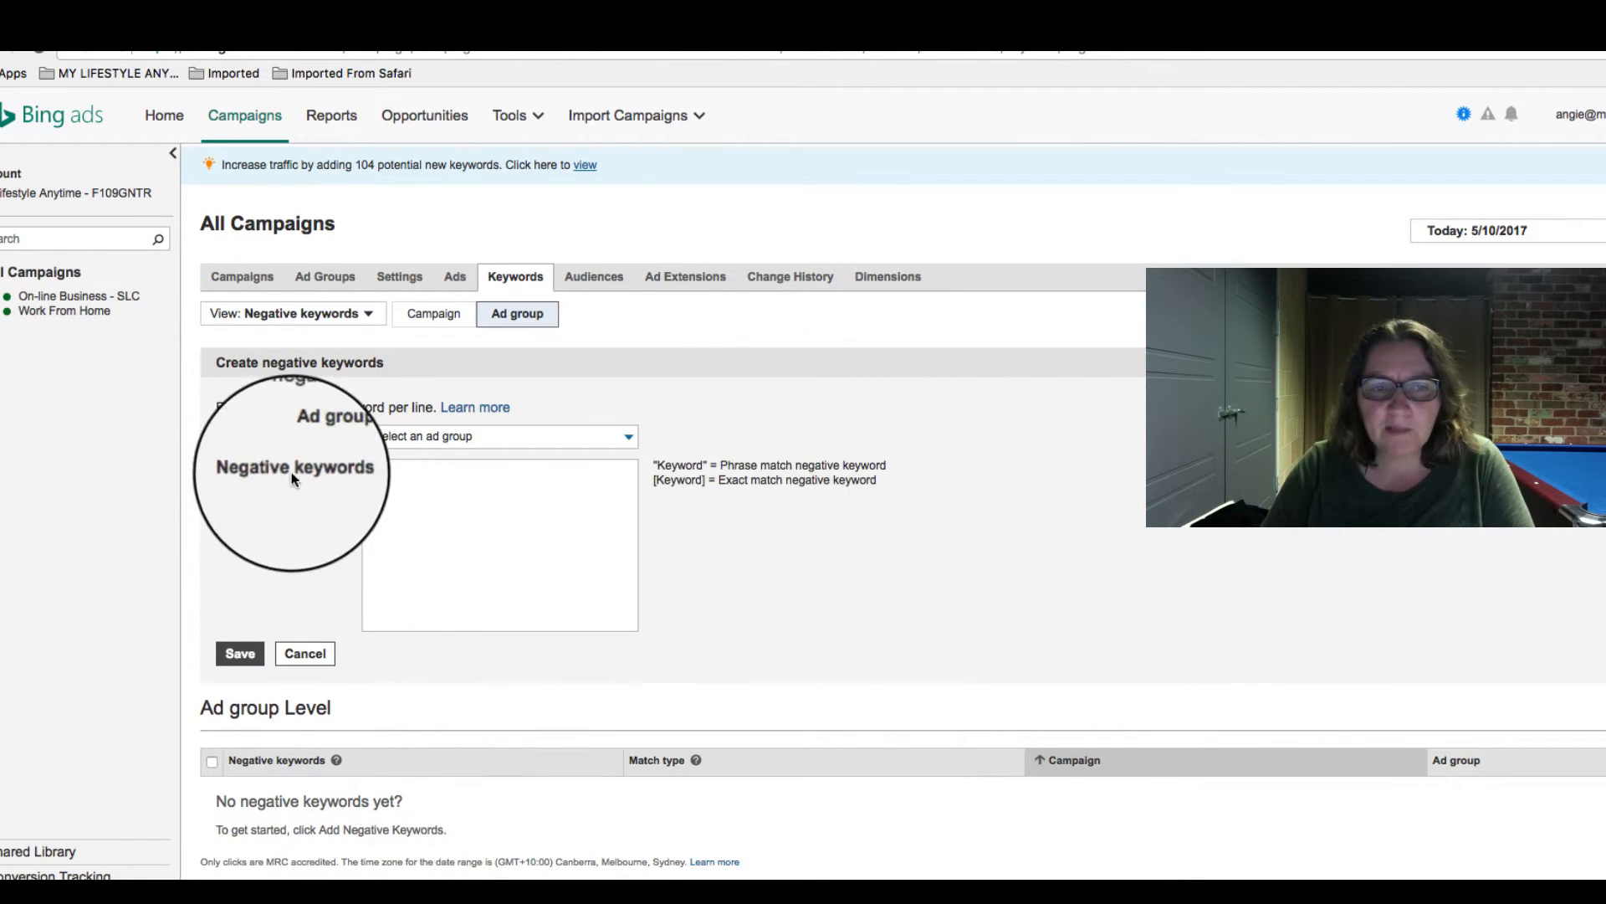
- Enter "stuffing envelopes" as a negative keyword, assign it to the Work From Home ad group and save it
{"action": "left_click", "coordinate": [389, 488]}
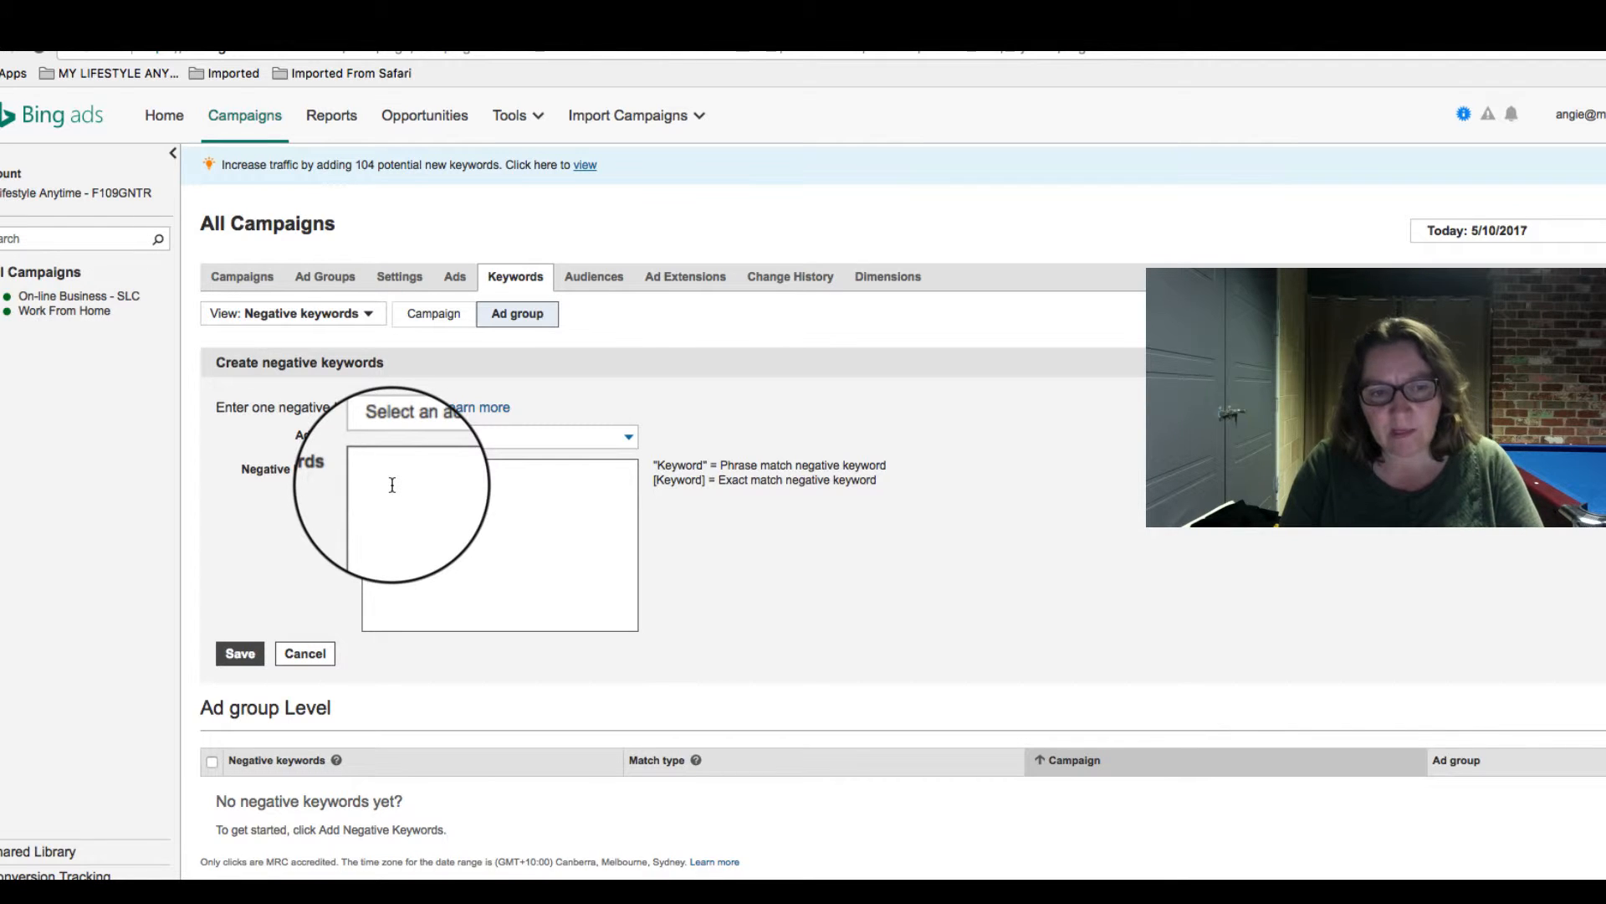
{"action": "type", "text": "stuffing envelo"}
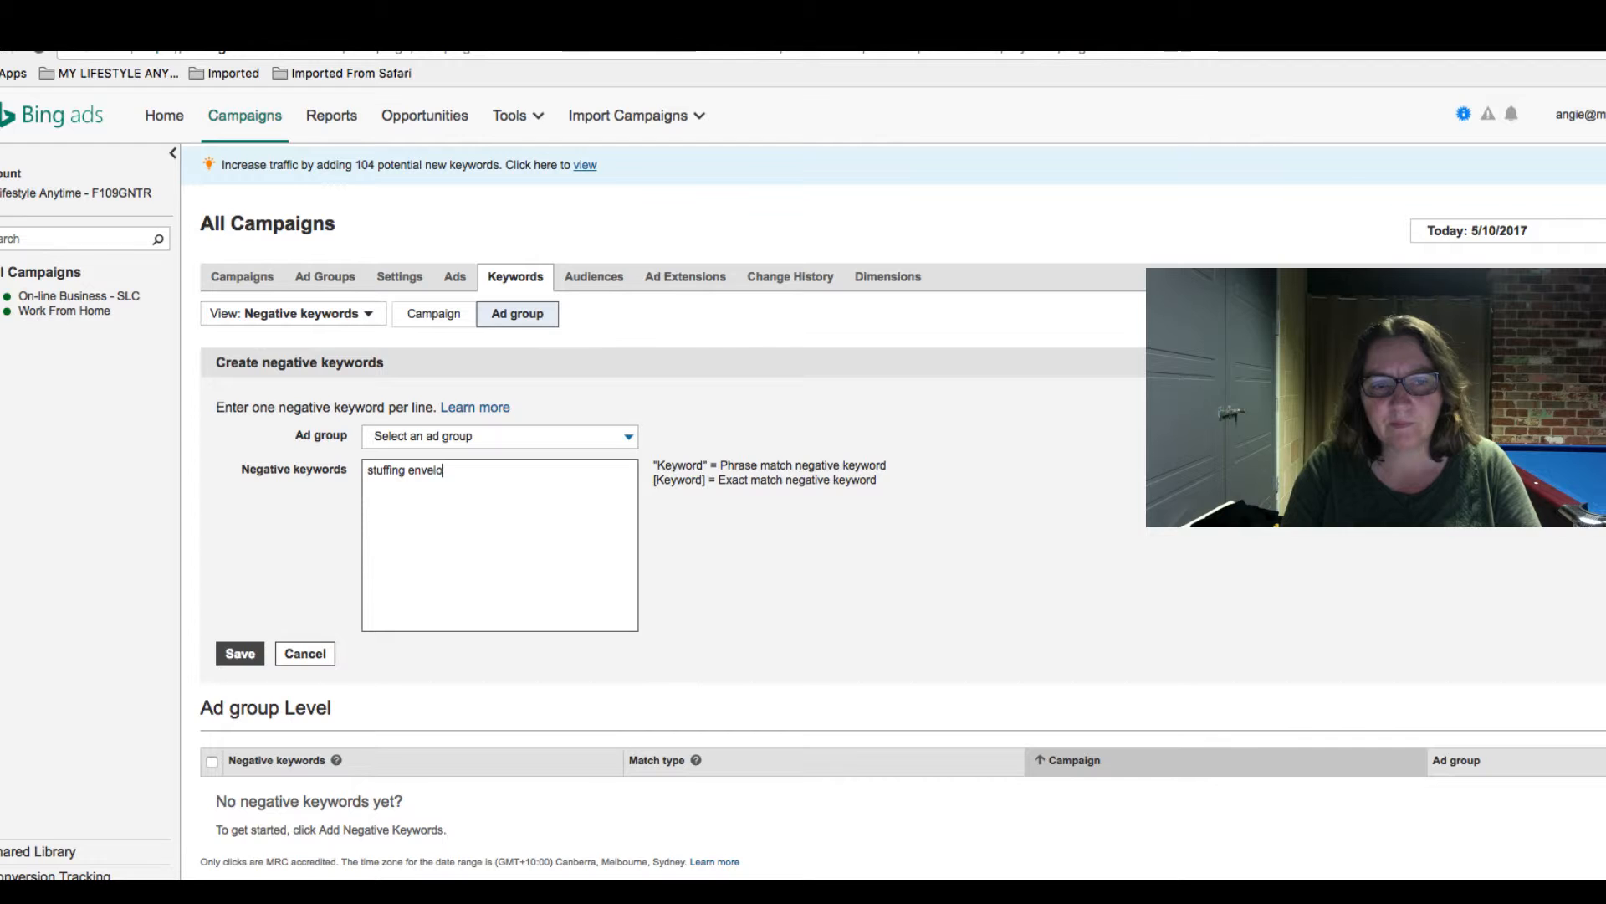
{"action": "type", "text": "pes"}
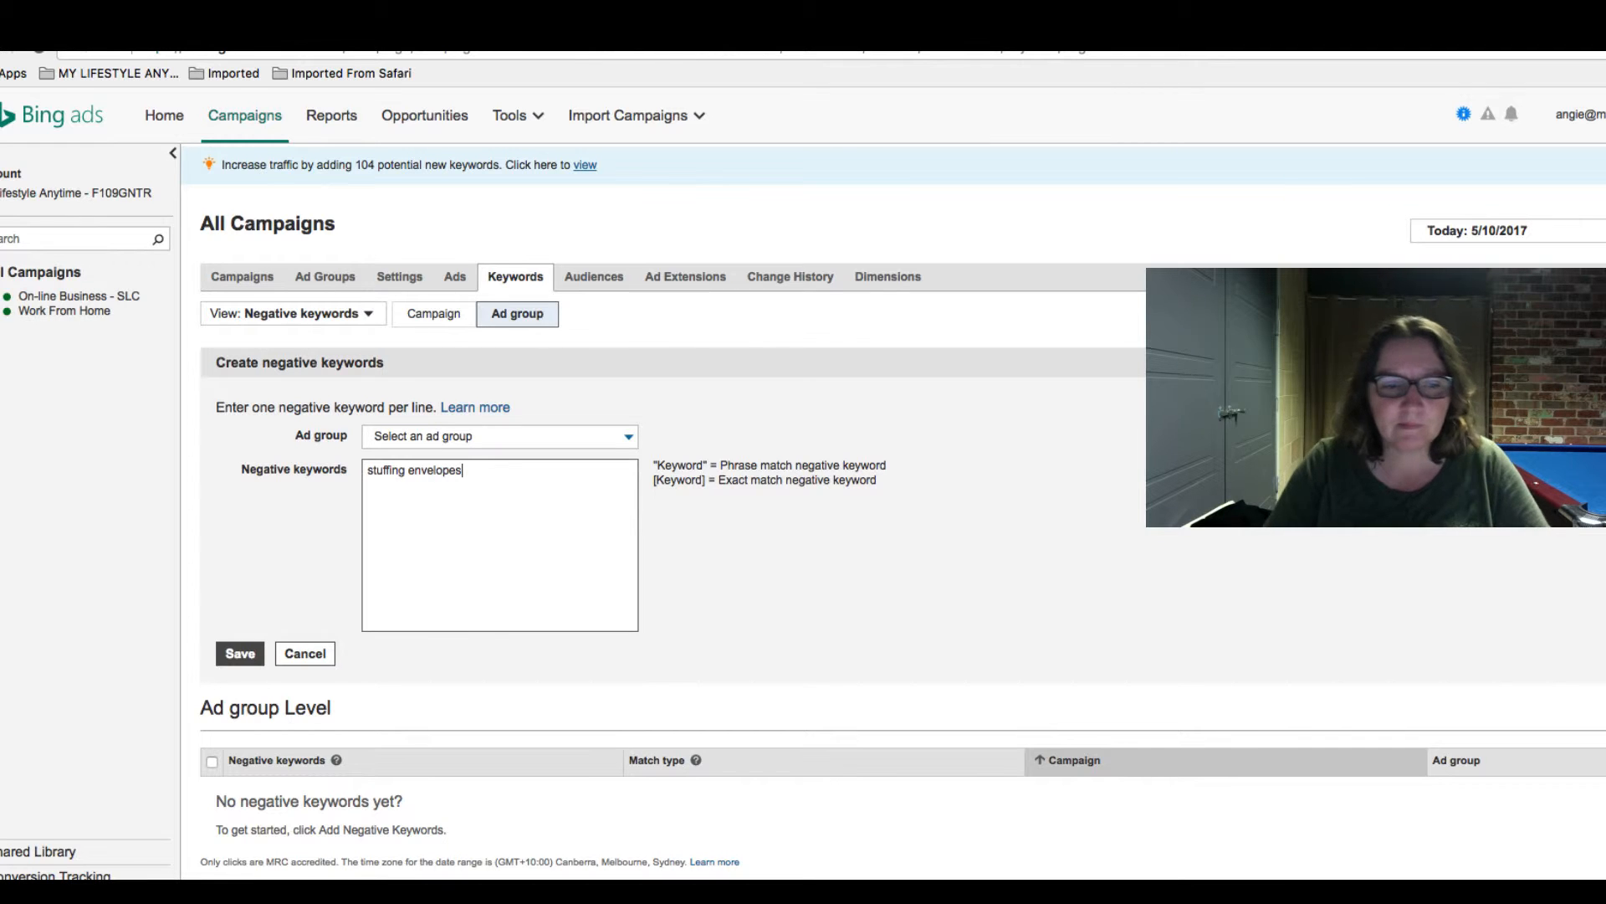
{"action": "left_click", "coordinate": [240, 653]}
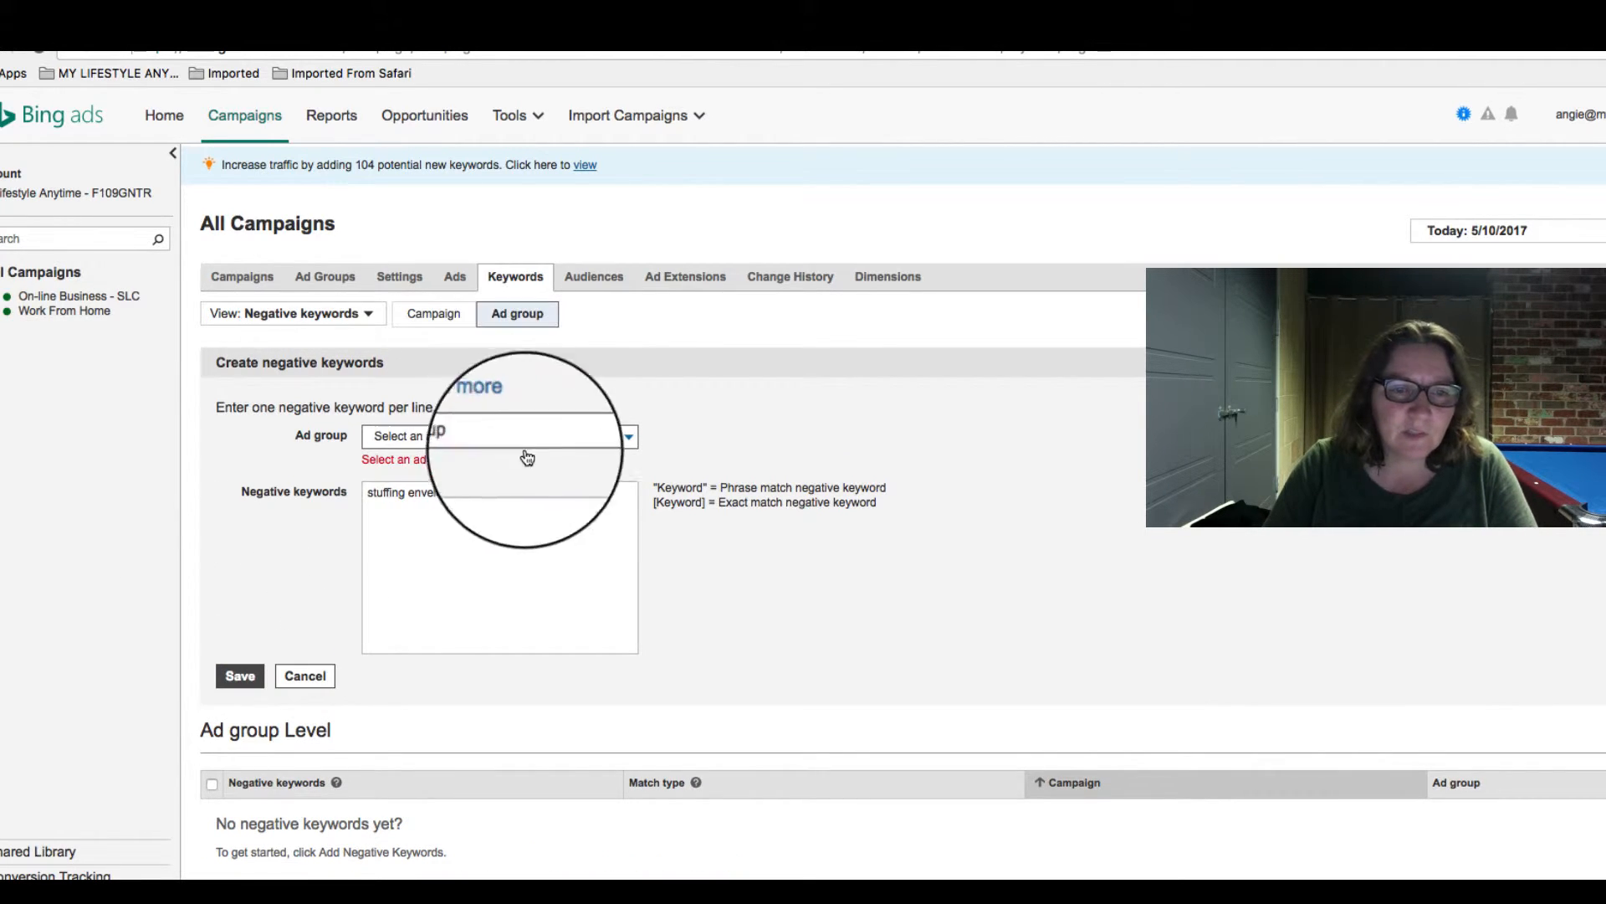
{"action": "left_click", "coordinate": [592, 444]}
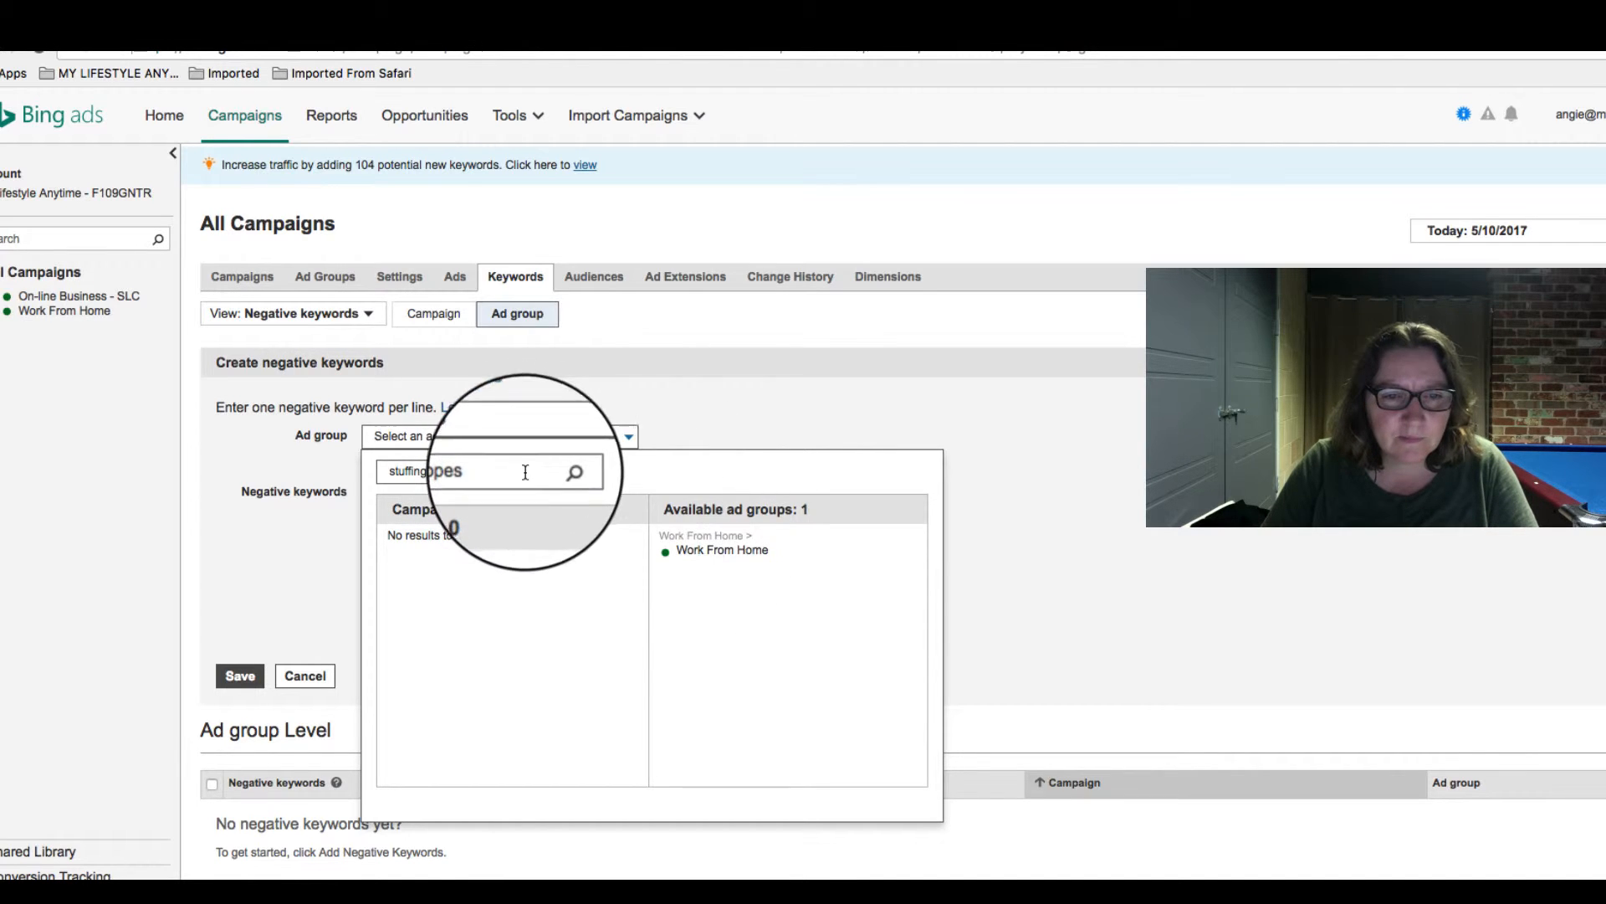
{"action": "left_click", "coordinate": [679, 551]}
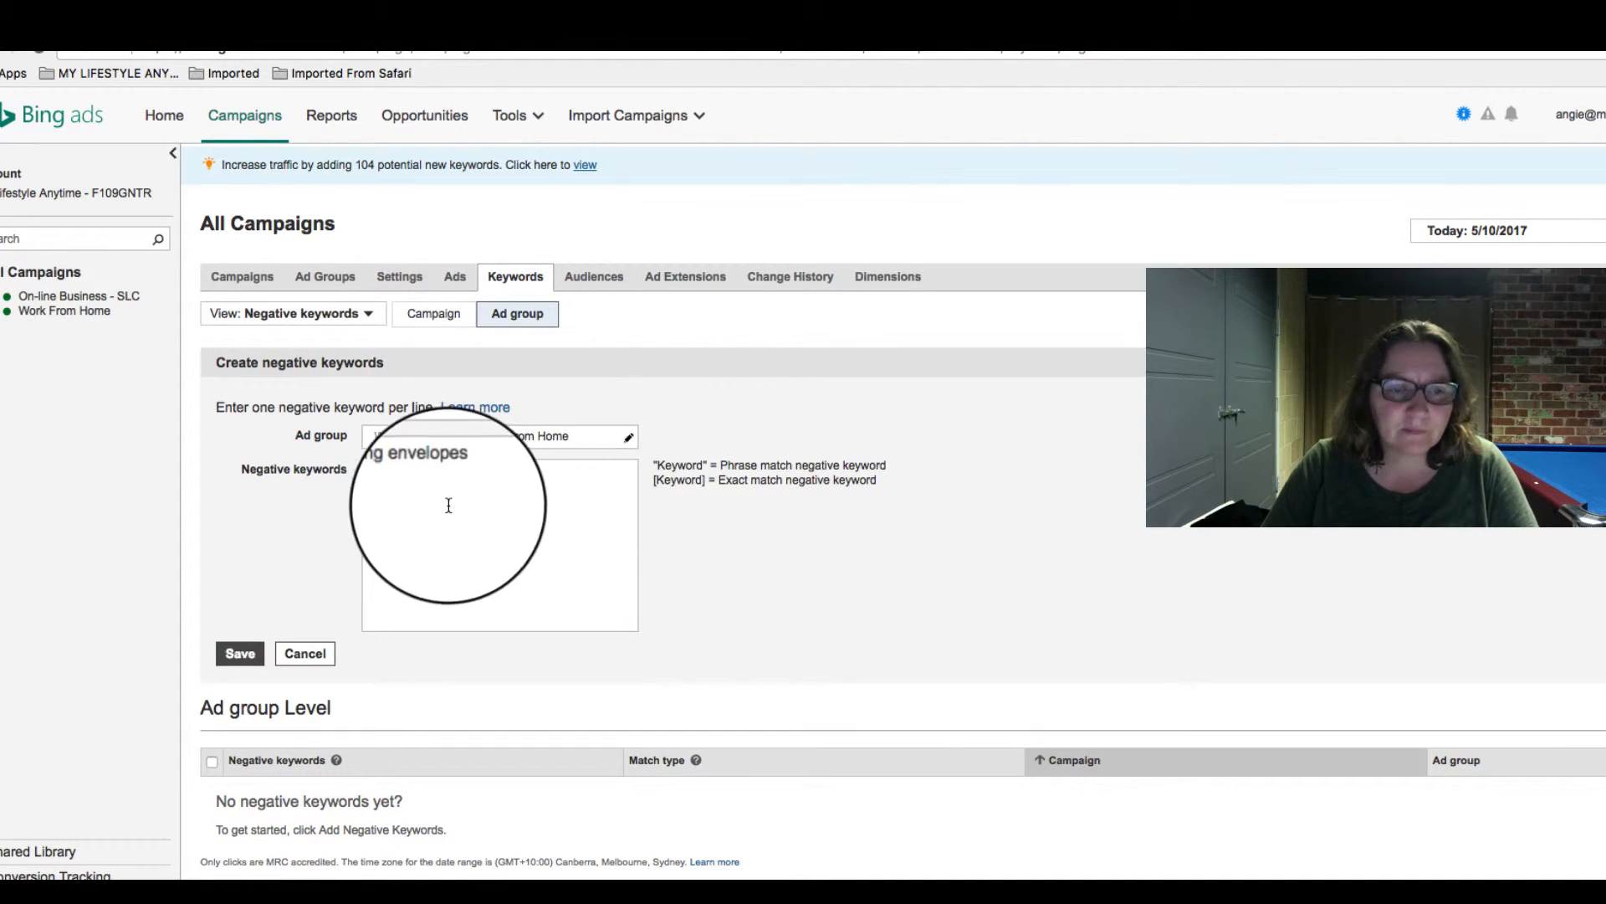
{"action": "left_click", "coordinate": [255, 670]}
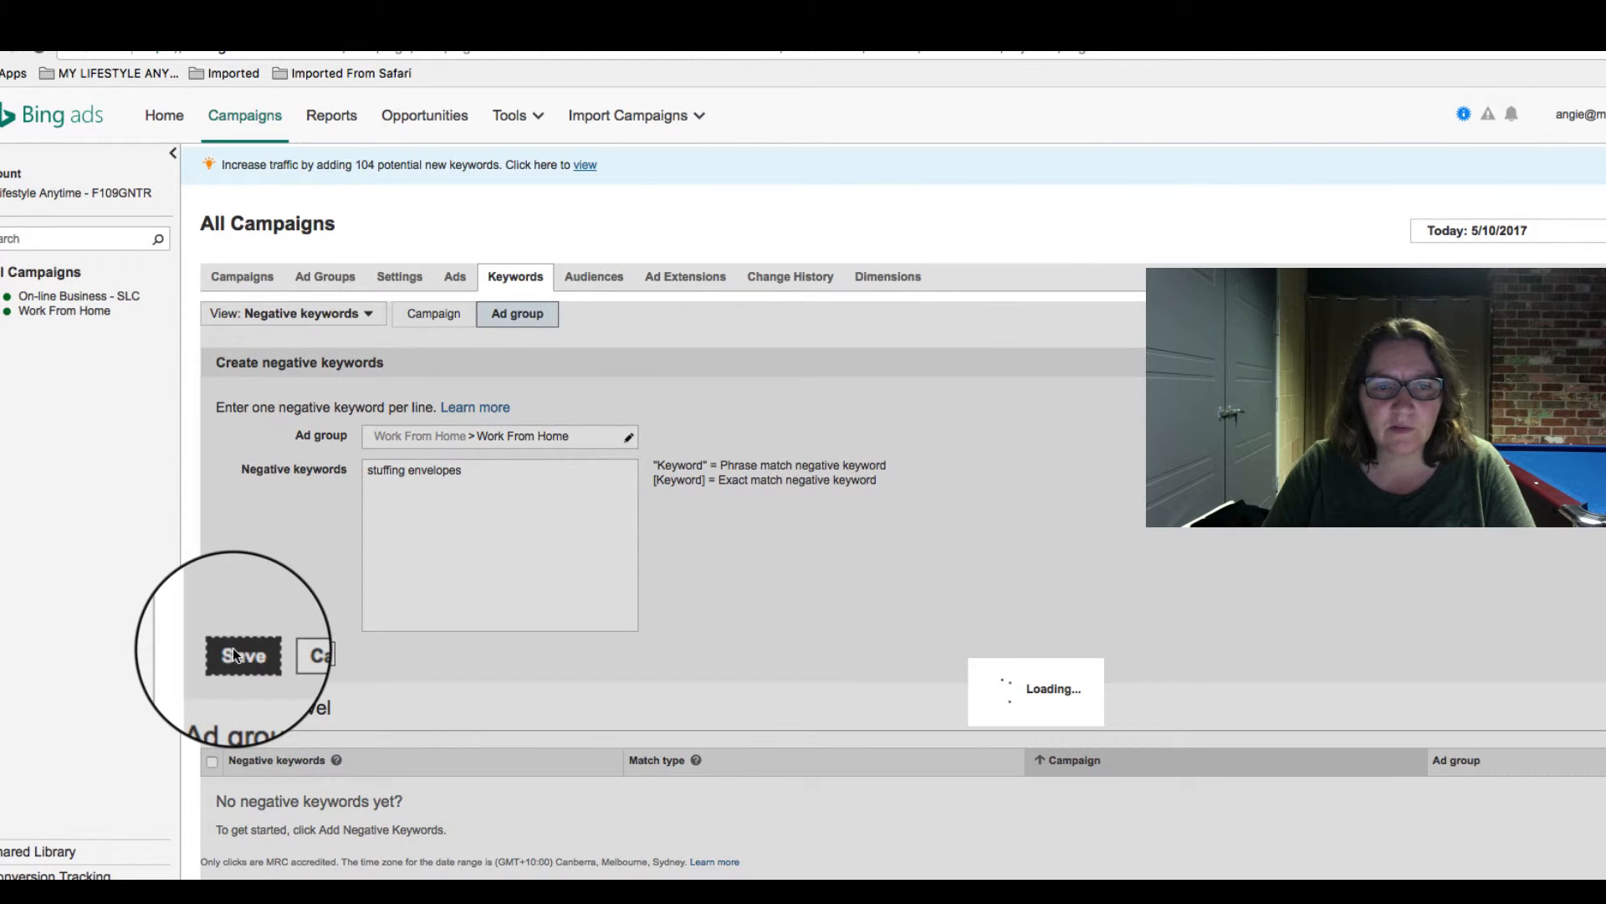